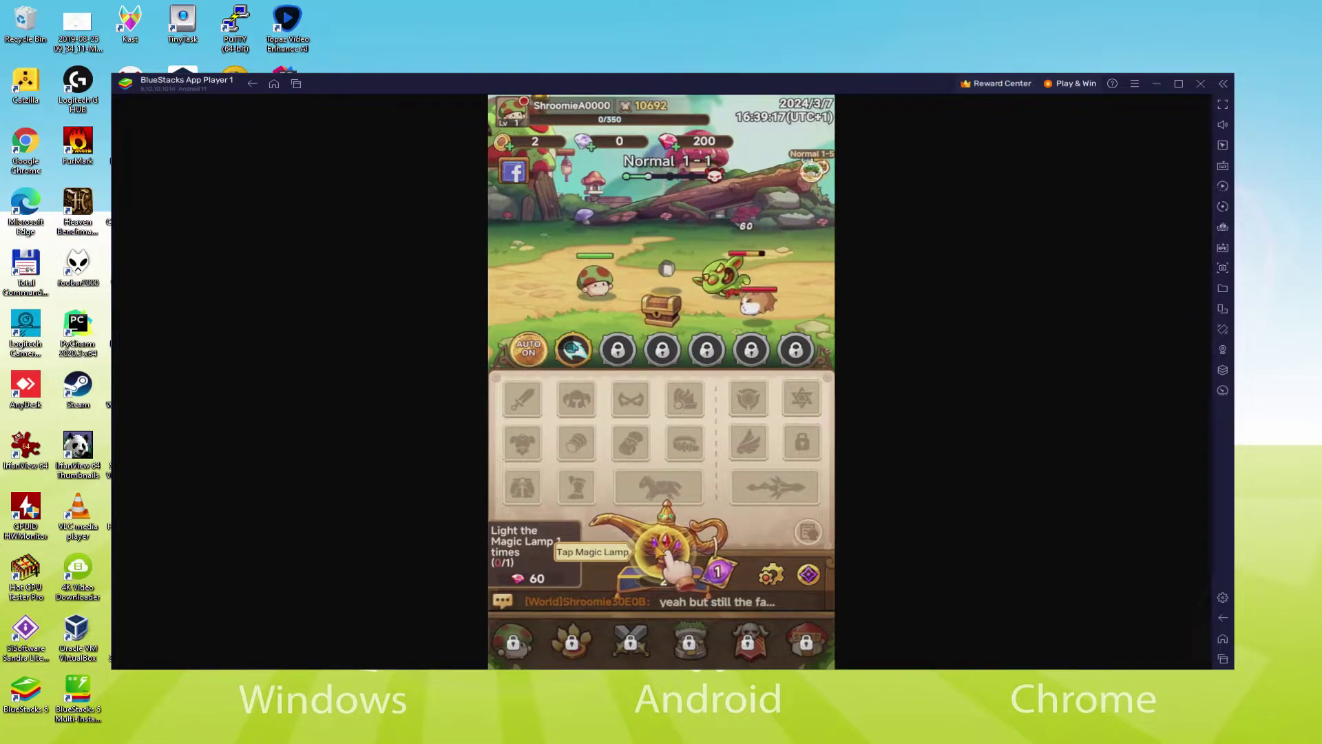
Light the Magic Lamp once, and claim the reward of the lamp-lighting quest.
left_click(665, 548)
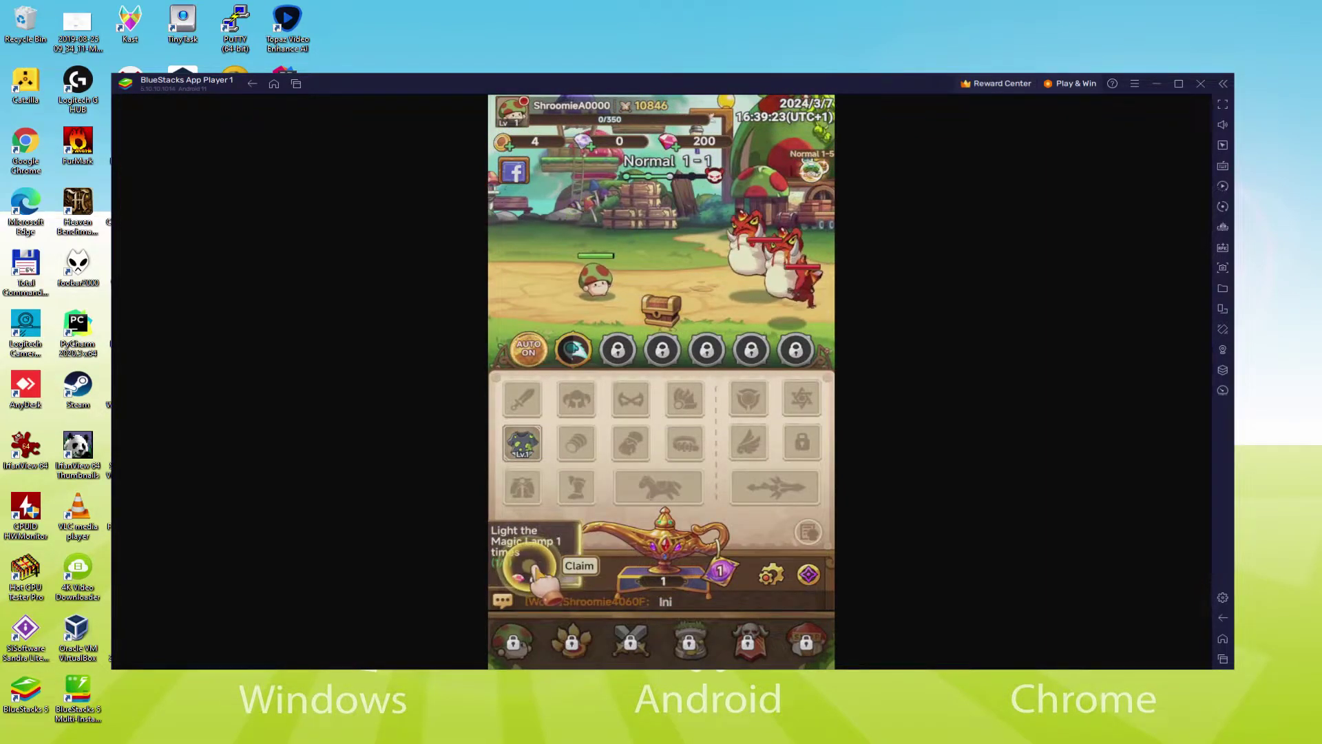
left_click(534, 568)
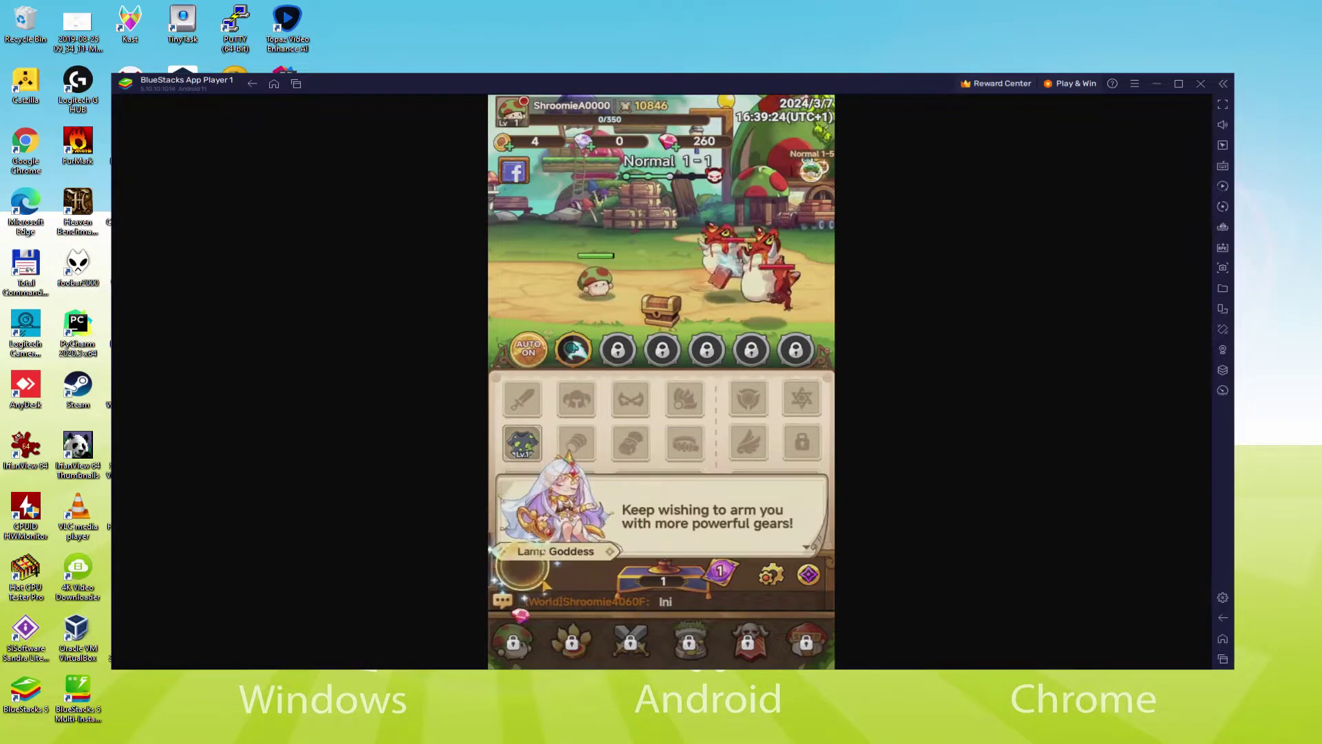
left_click(639, 558)
Light the Magic Lamp again, and equip the Stylish Sunglasses it gives.
left_click(667, 562)
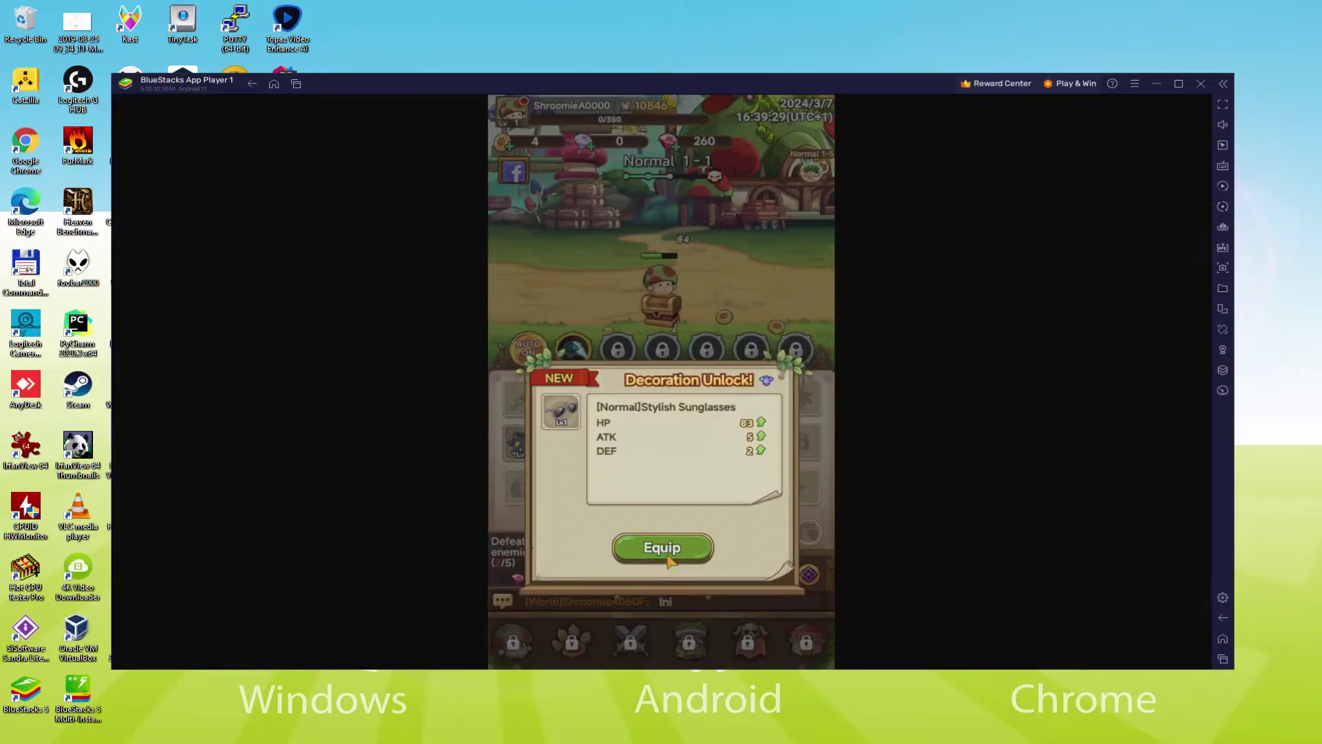
left_click(668, 559)
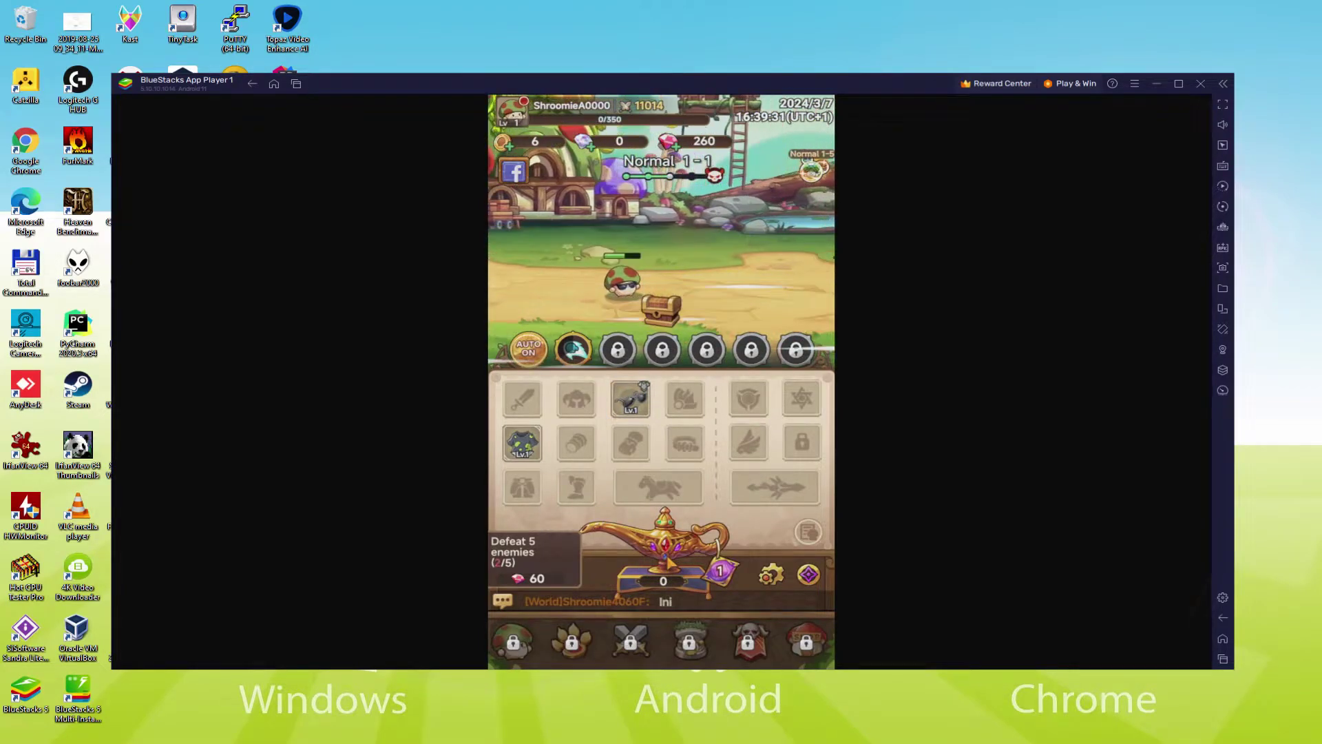
left_click(668, 562)
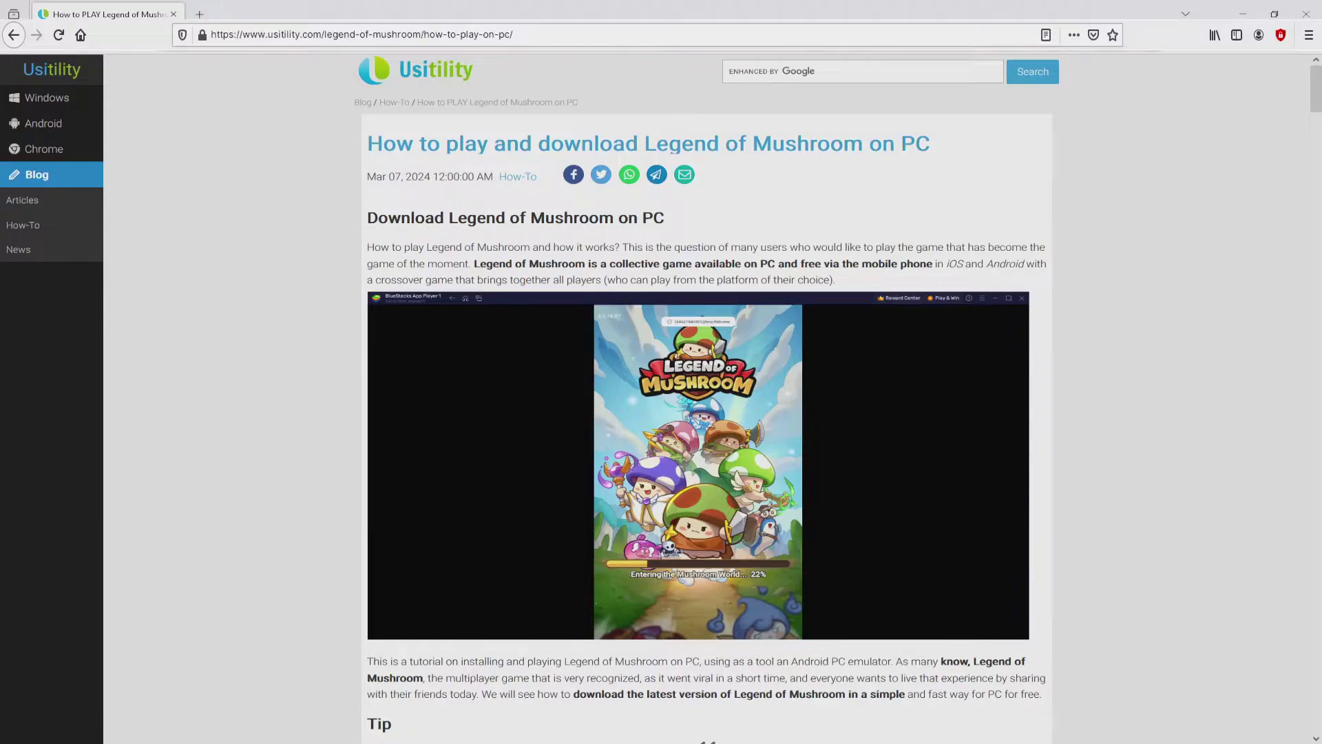
Switch to the browser and look through the Legend of Mushroom on PC guide and the game's BlueStacks page, including its features.
scroll(707, 397, "down", 4)
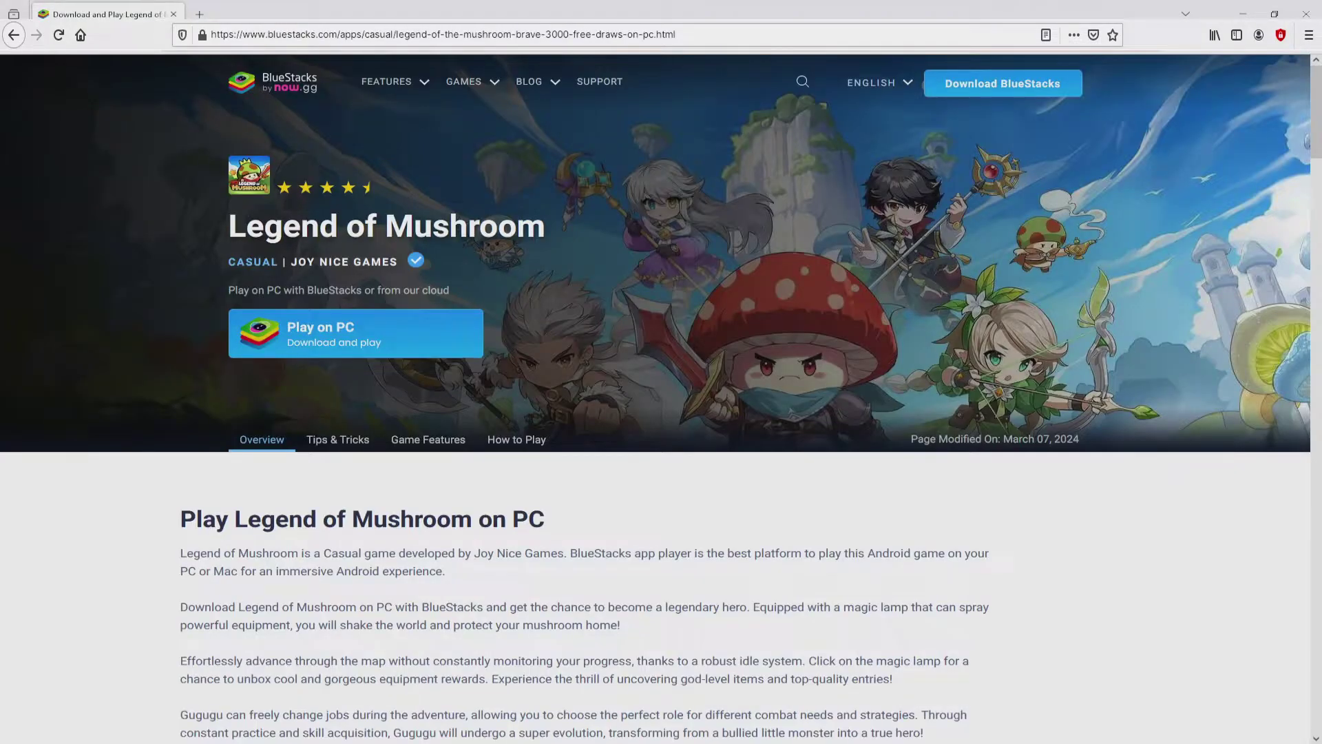
scroll(661, 392, "down", 15)
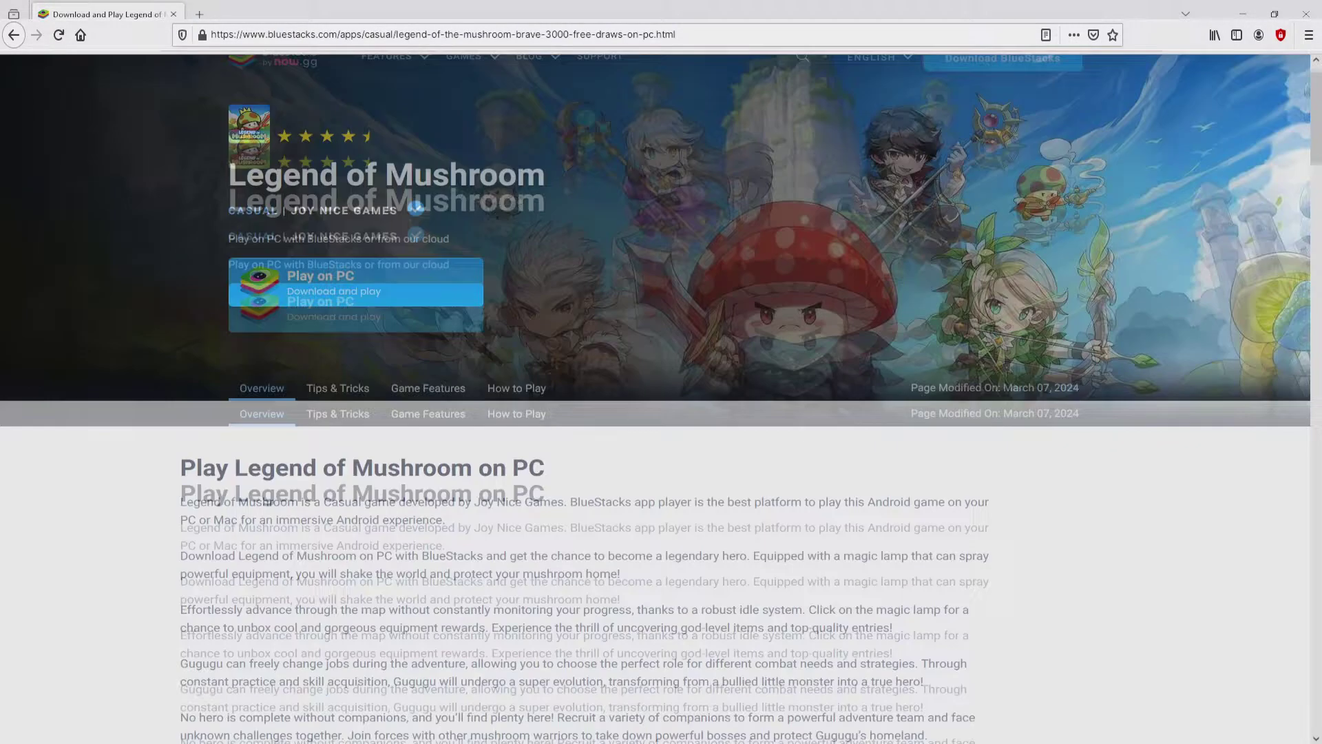
scroll(661, 413, "down", 5)
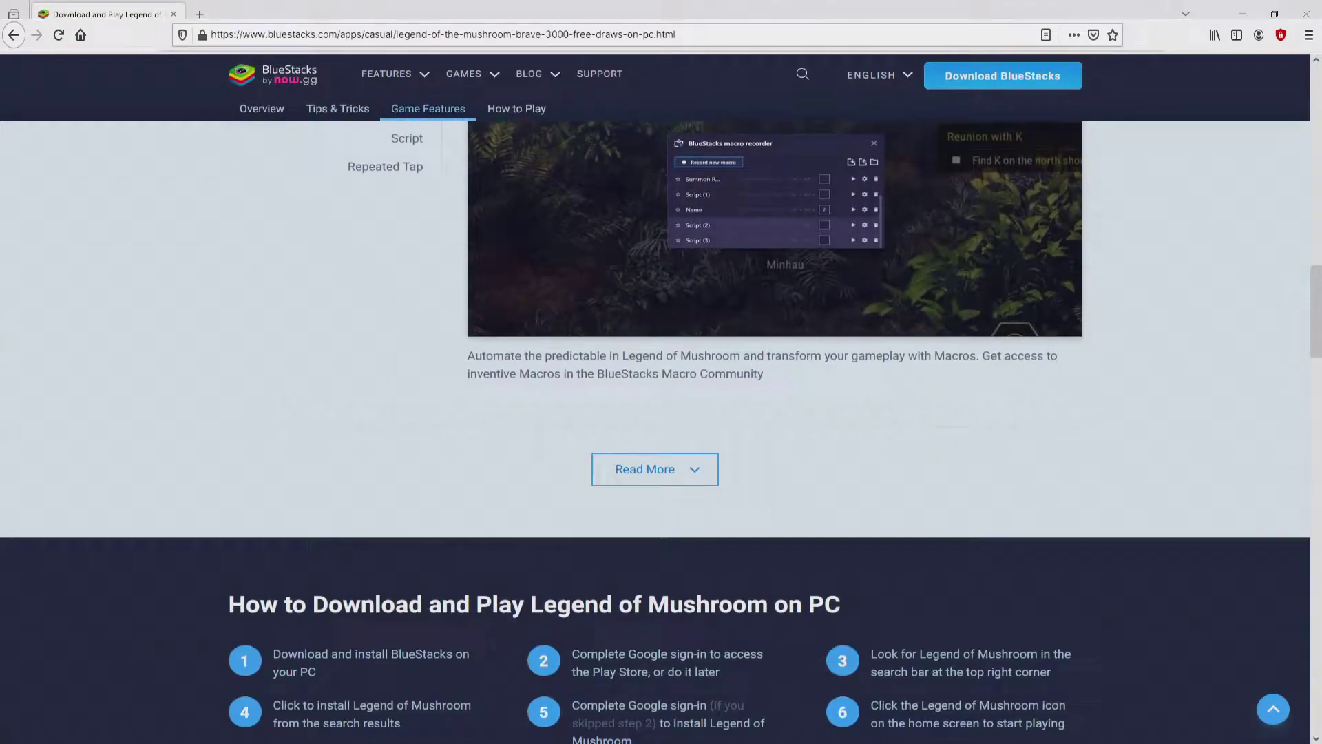
scroll(661, 413, "up", 3)
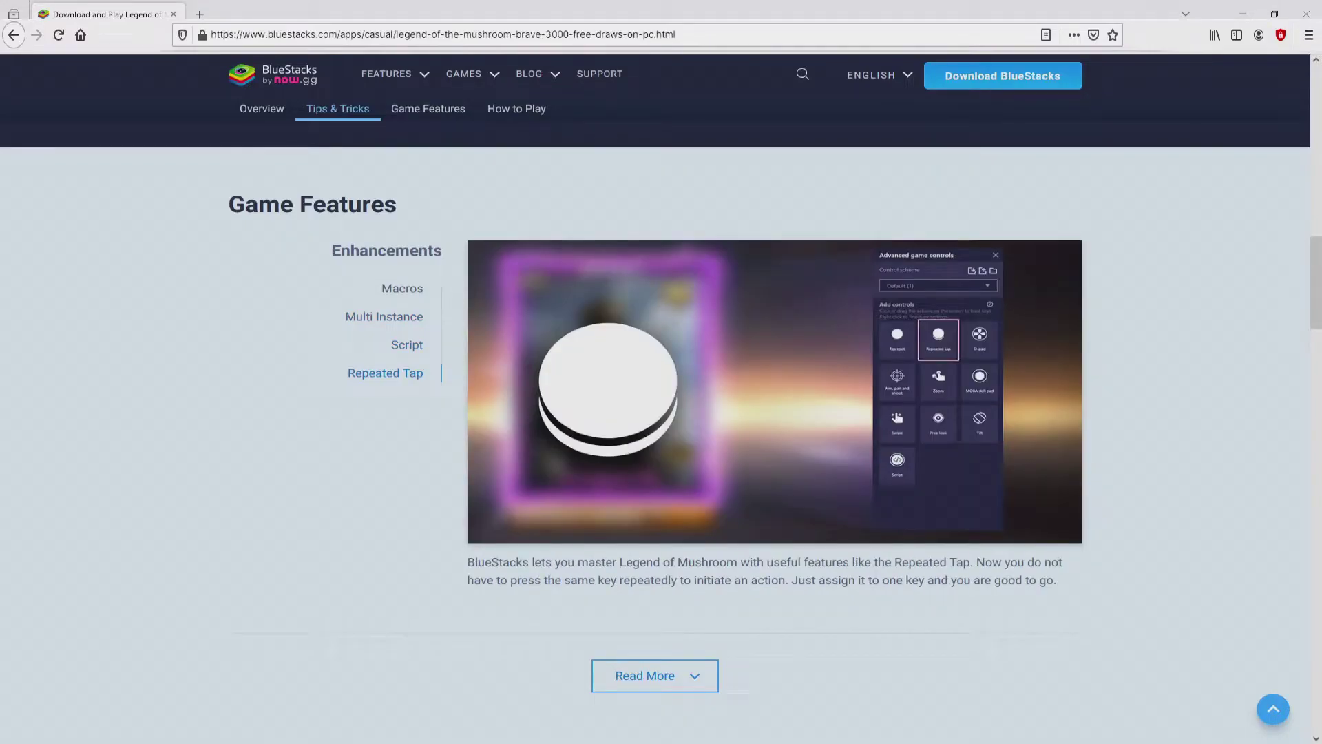
key("Home")
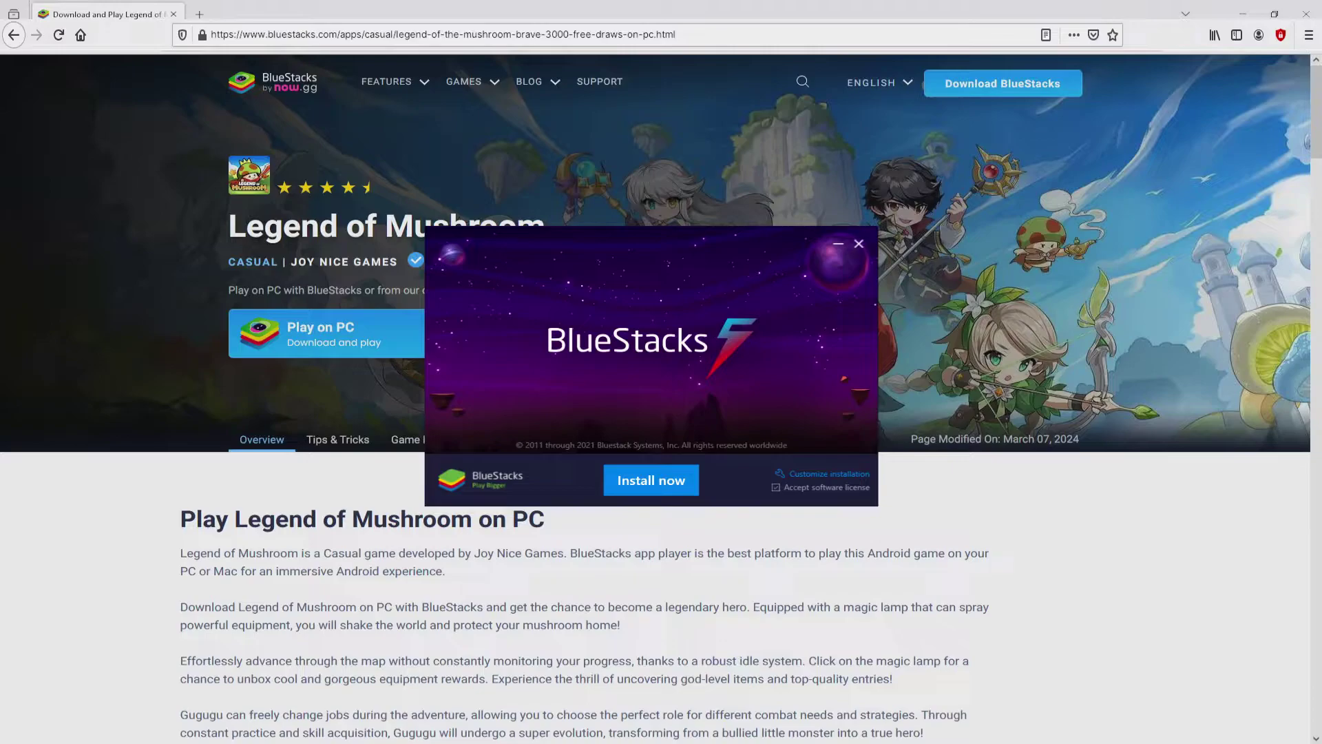
Clear the browser from the desktop, check the data path in the BlueStacks custom installation settings, and start the standard installation.
key("super+Down")
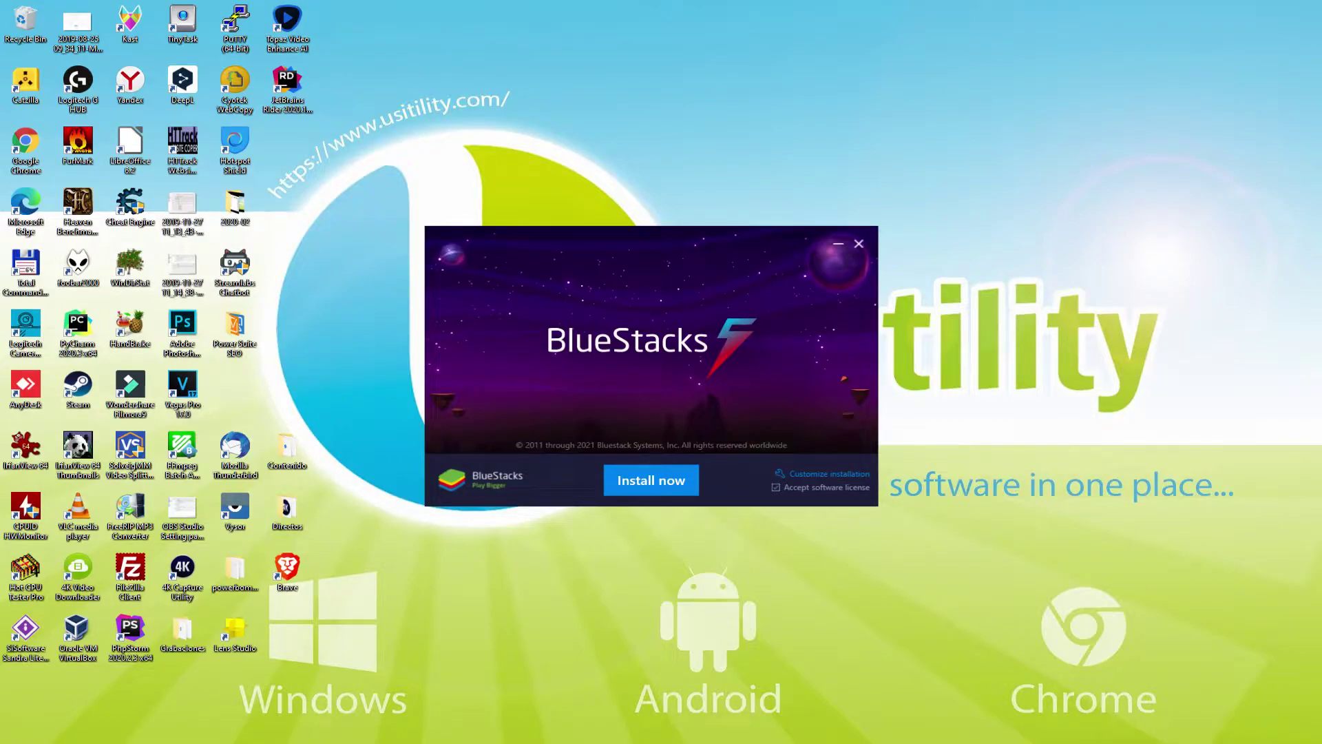
left_click(816, 474)
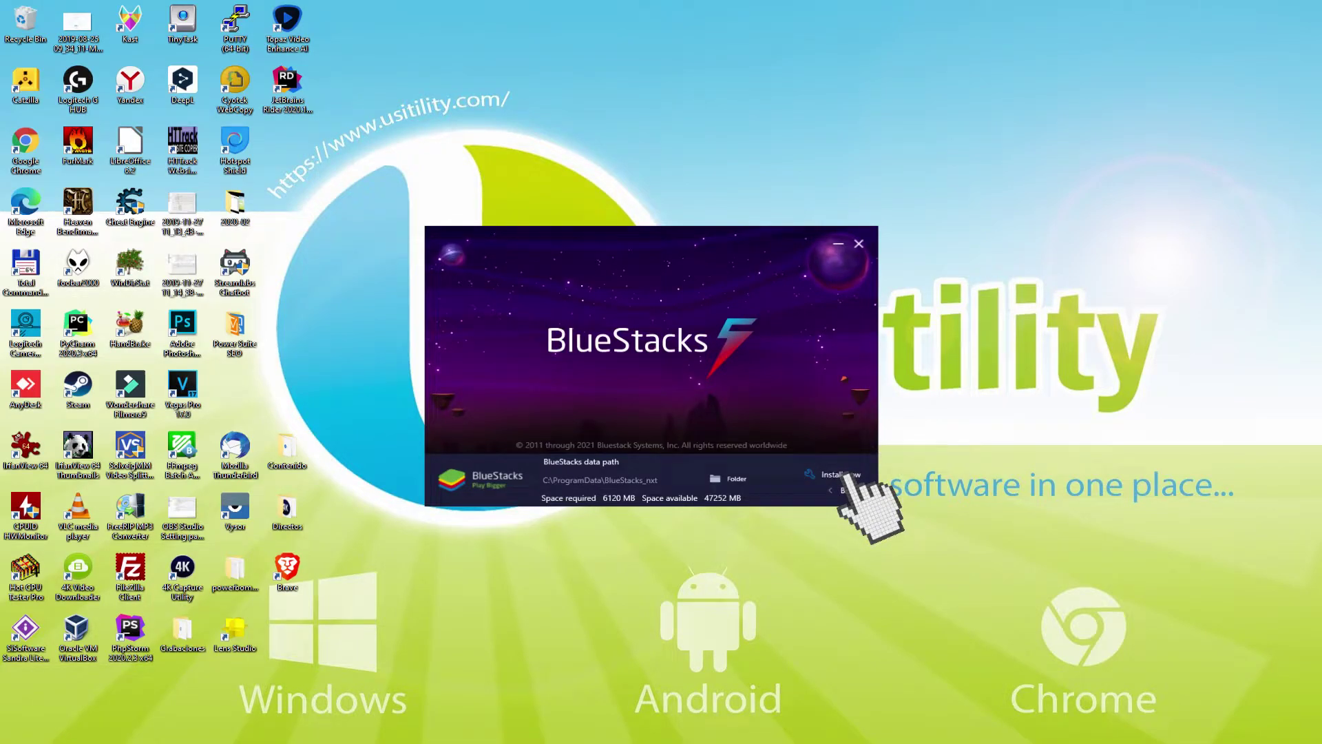
left_click(839, 489)
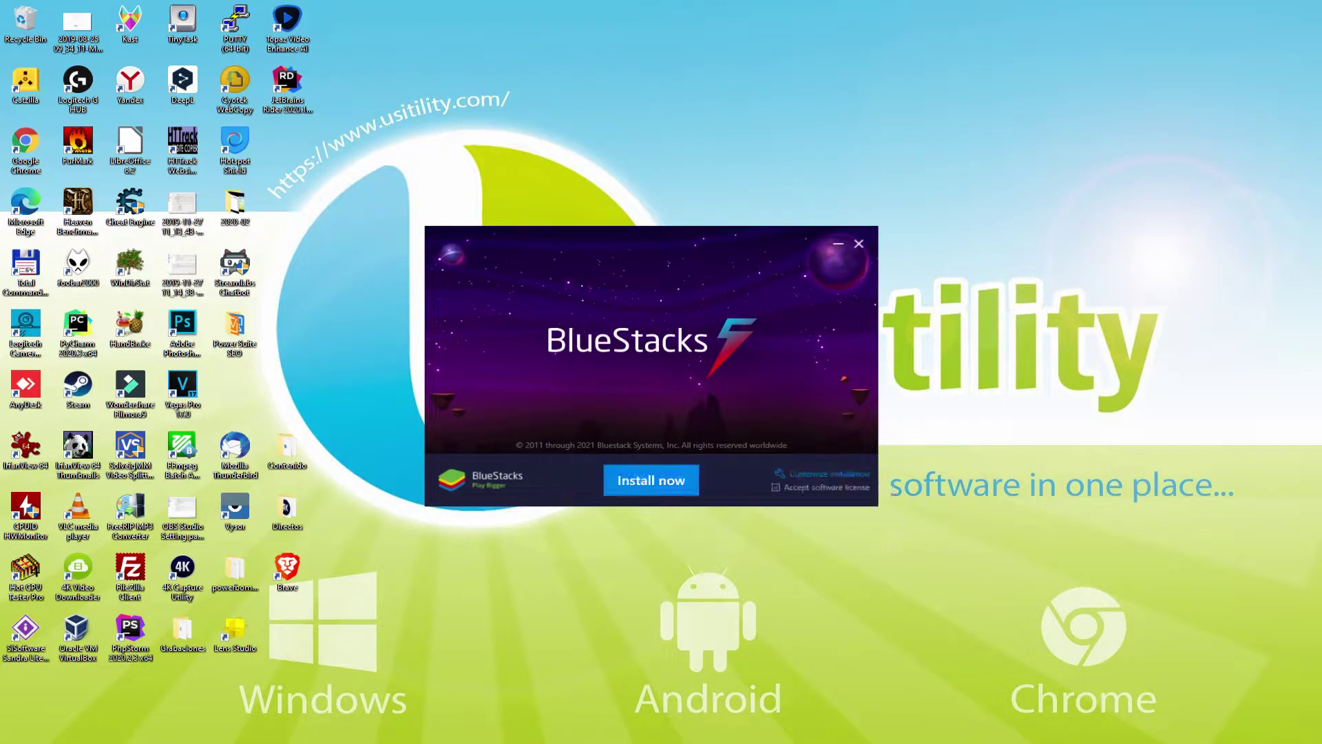
left_click(651, 479)
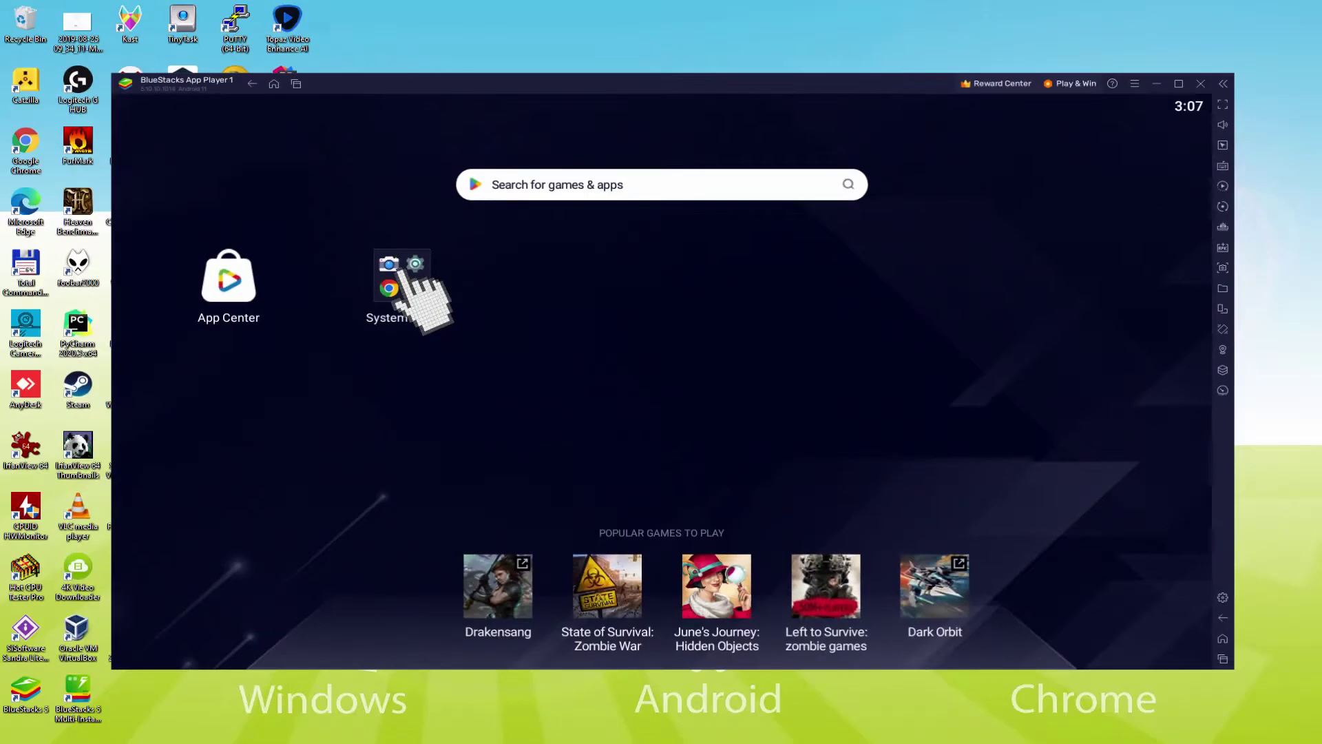
Open the Play Store from the system apps, agree to Google's terms, and accept the services settings with Google Drive backup turned off.
left_click(210, 278)
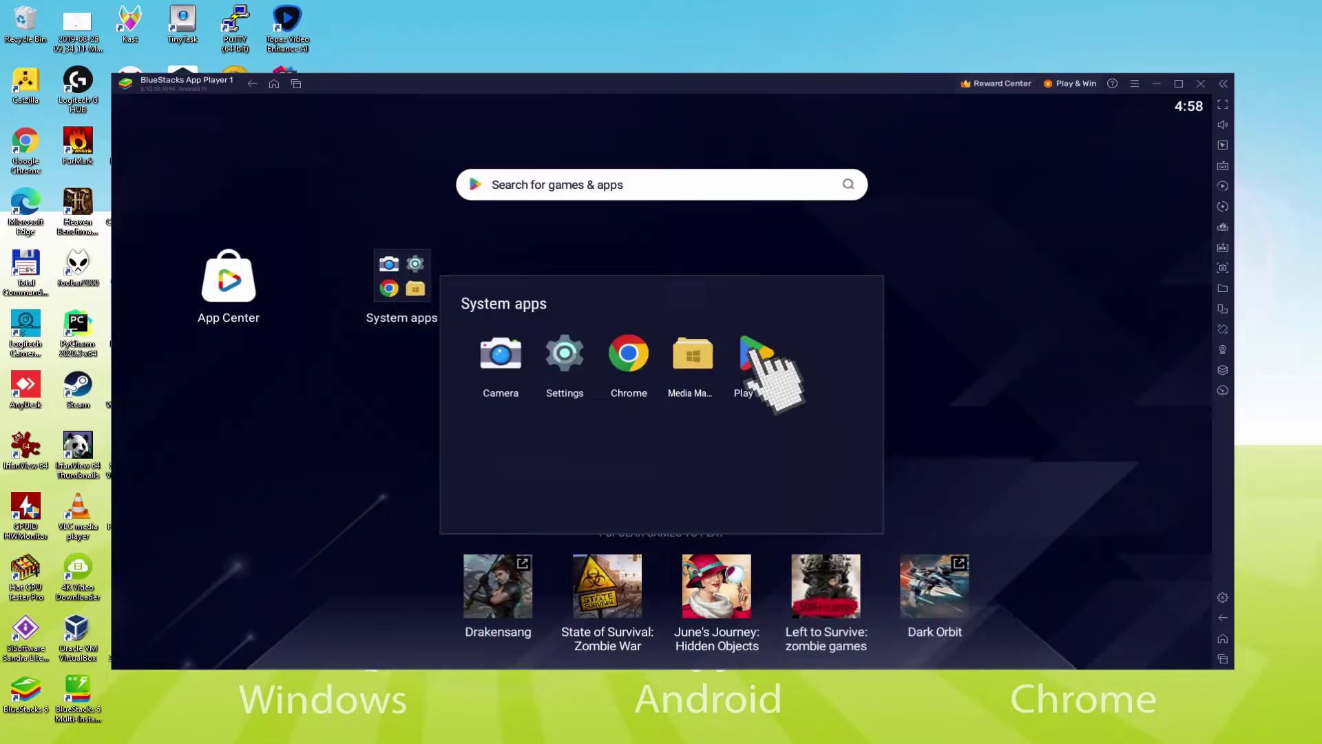
left_click(757, 352)
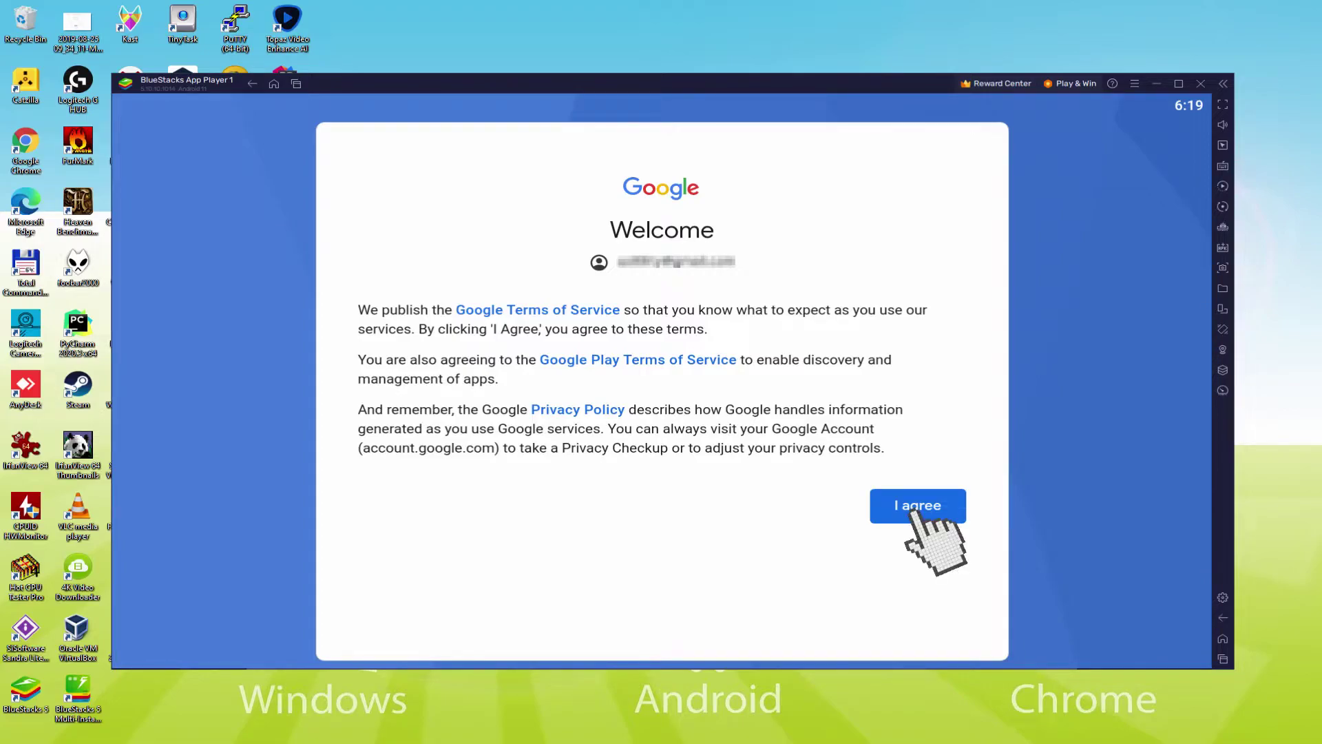
left_click(945, 504)
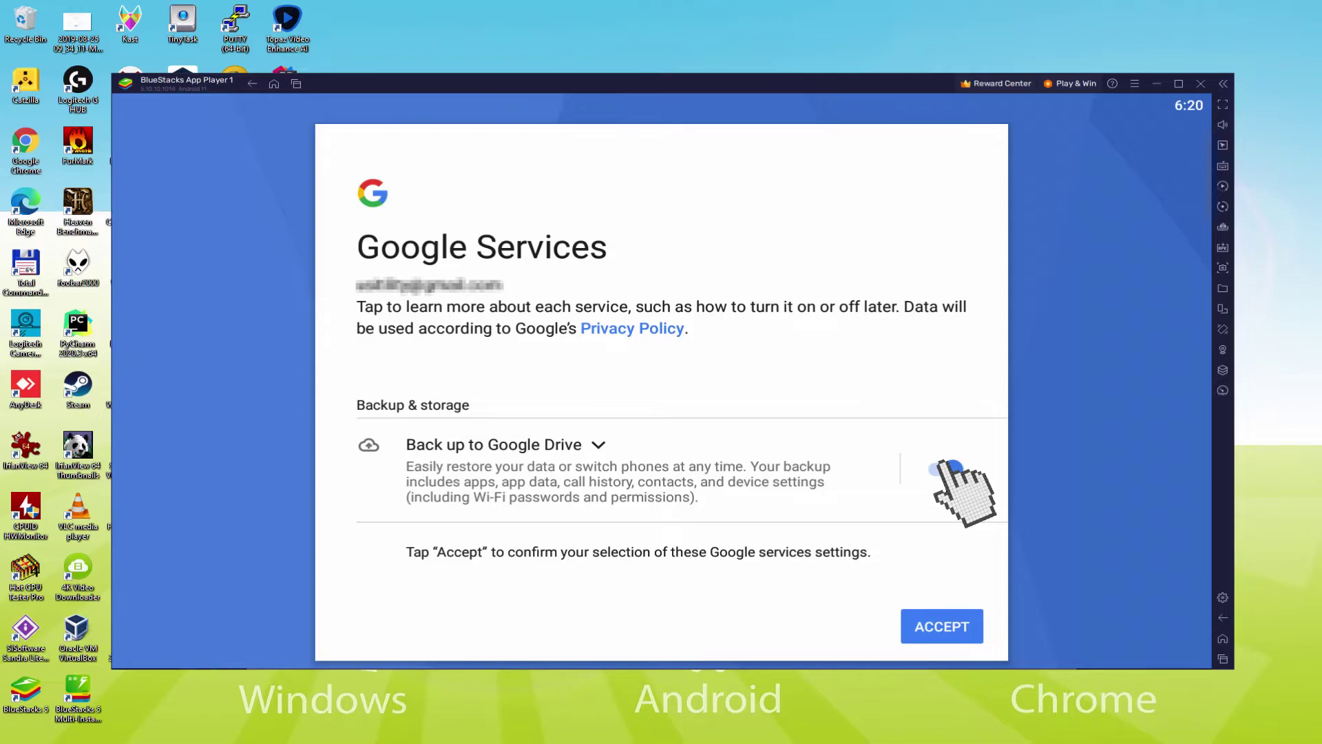
left_click(945, 469)
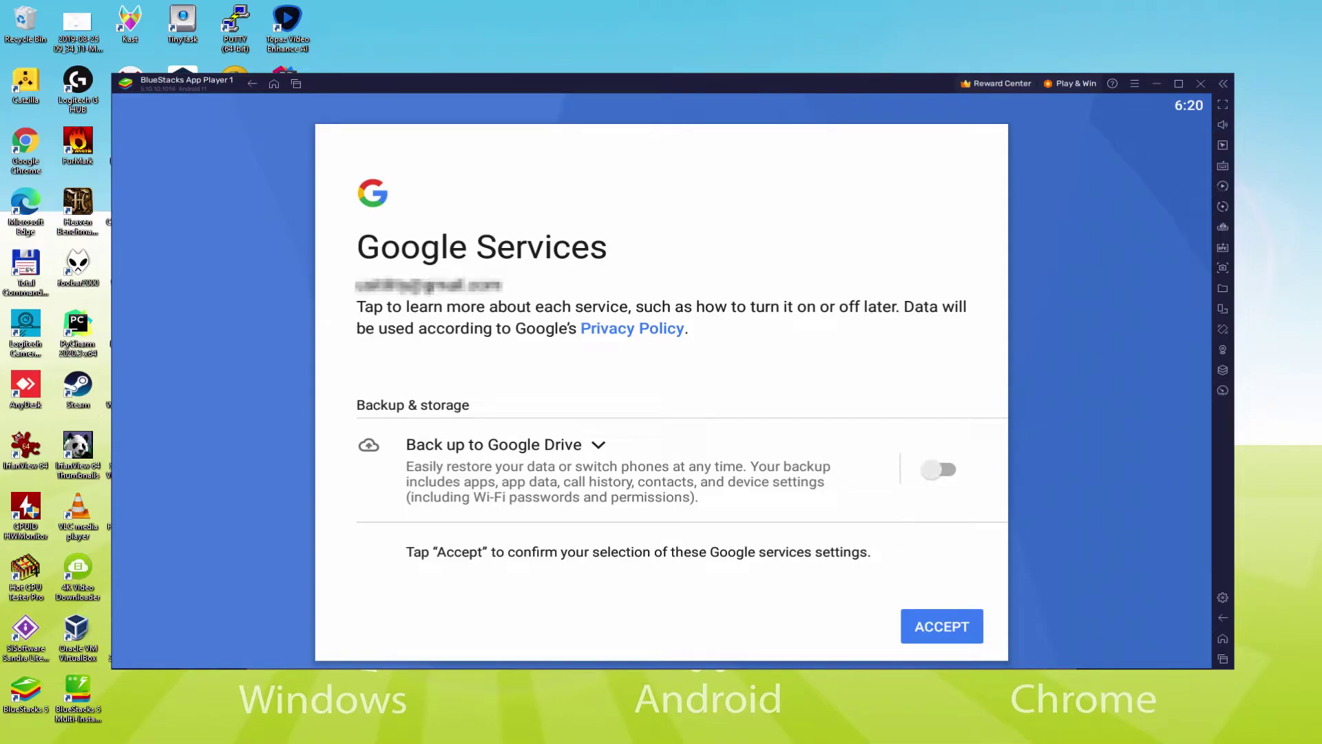
left_click(942, 626)
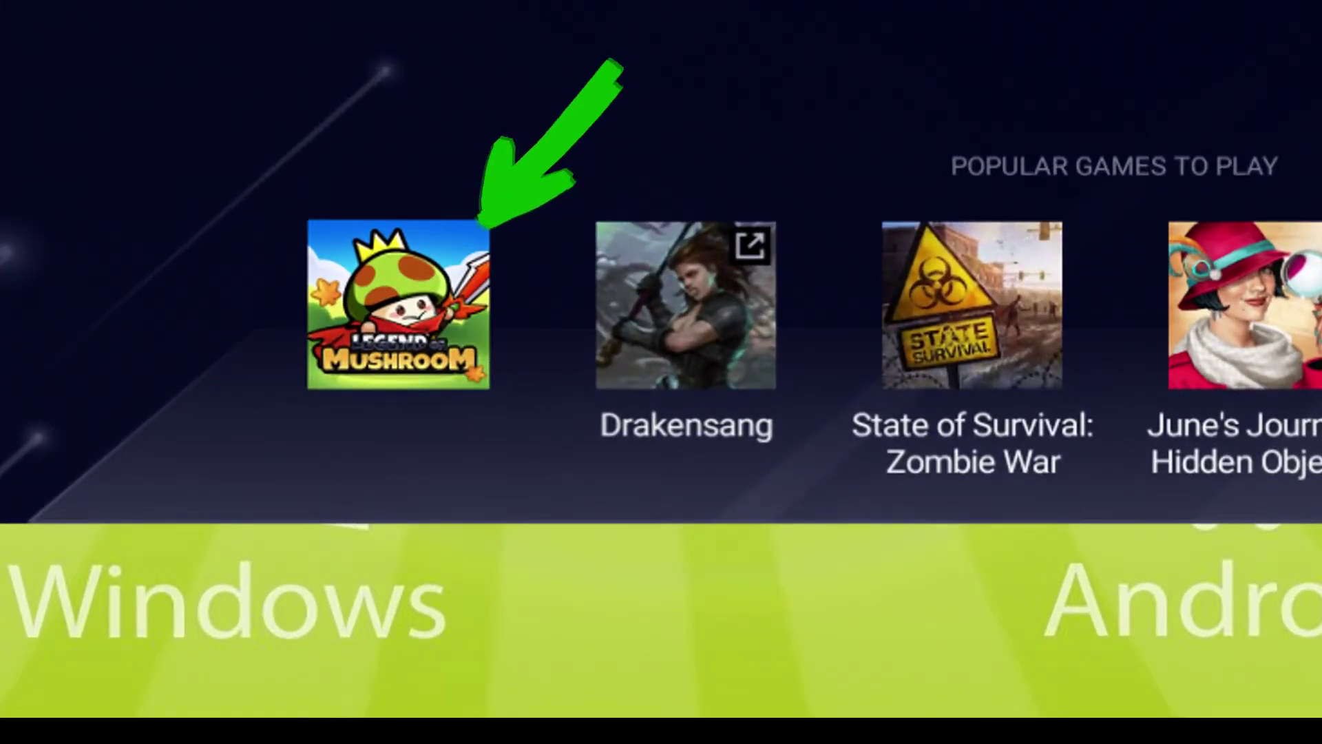
Install Legend of Mushroom from its store page, and launch it from the emulator's home screen.
left_click(393, 468)
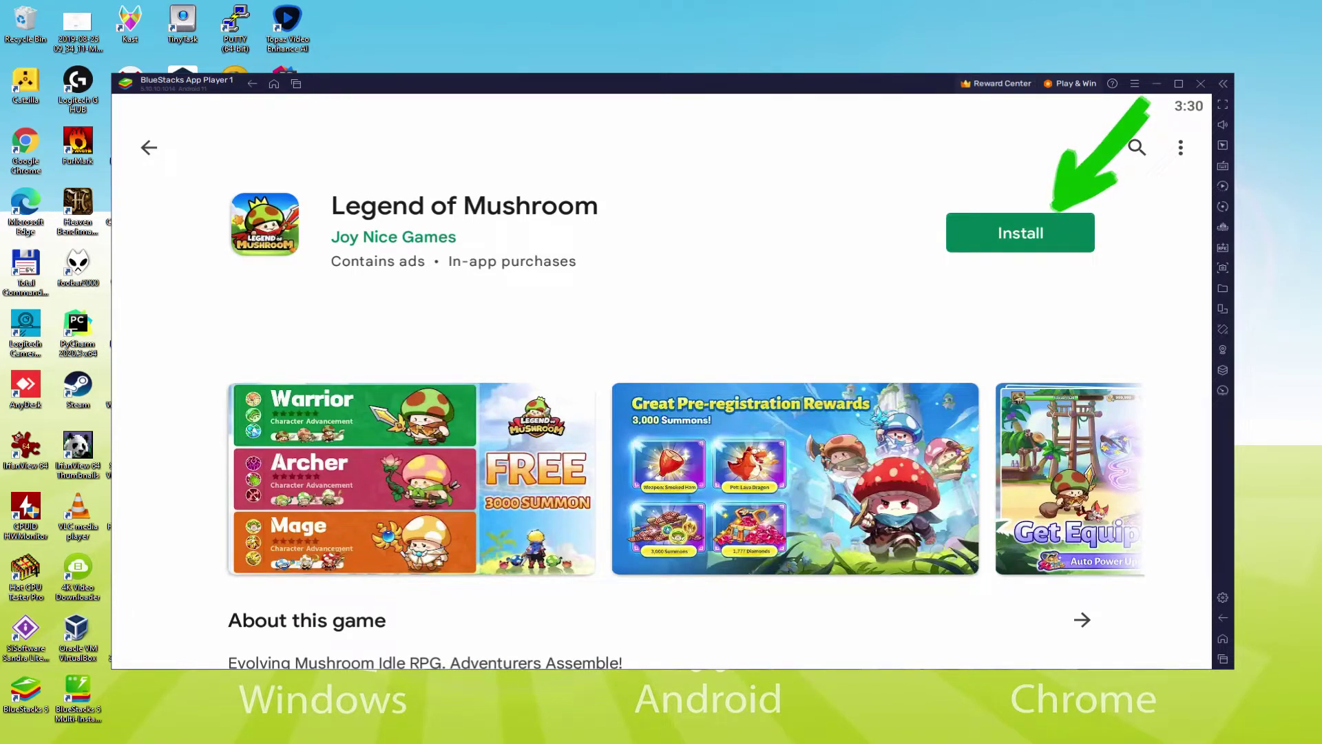
left_click(1053, 219)
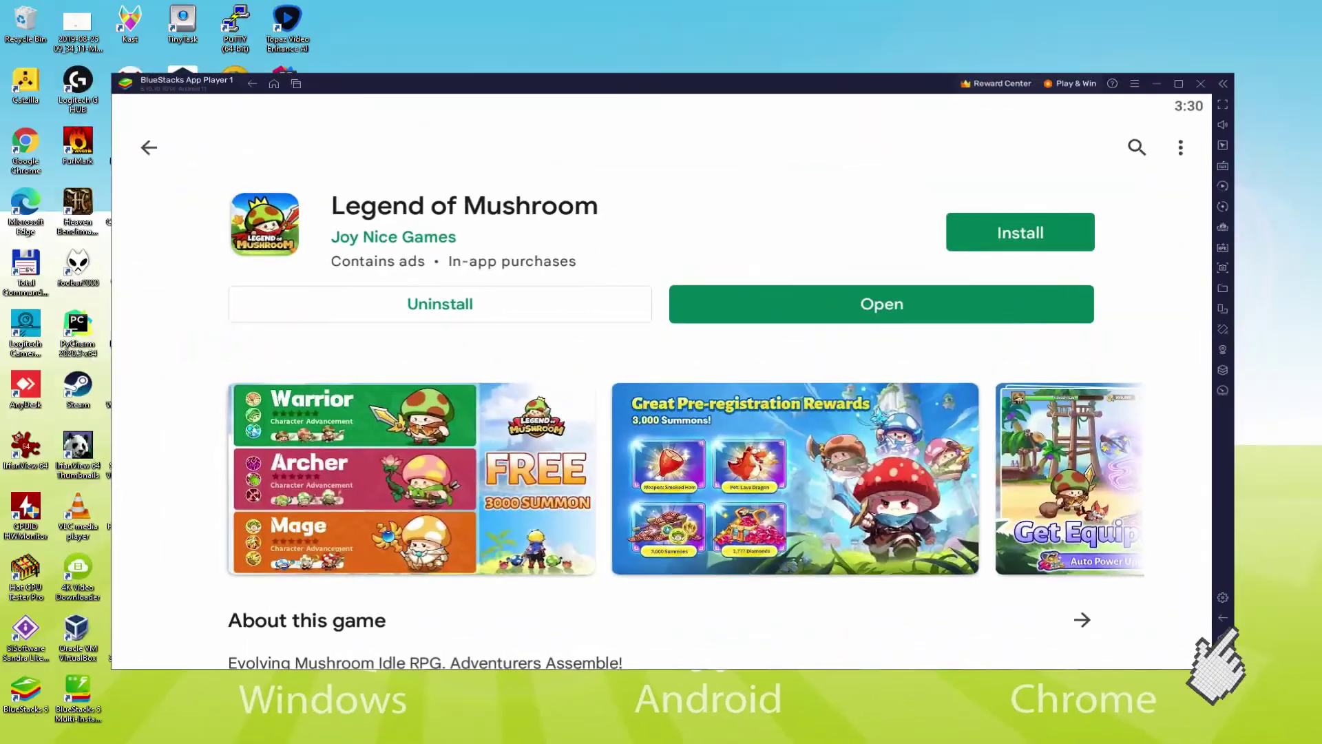
left_click(1169, 565)
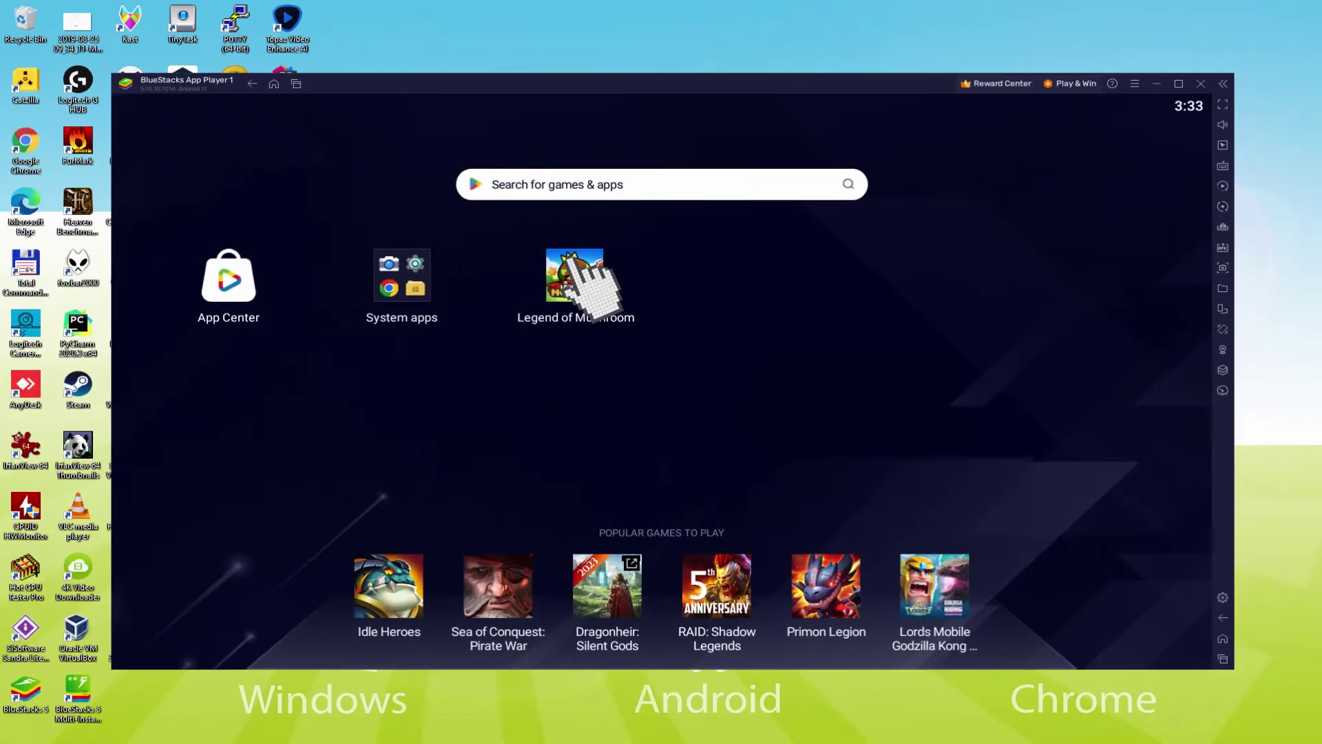
left_click(577, 279)
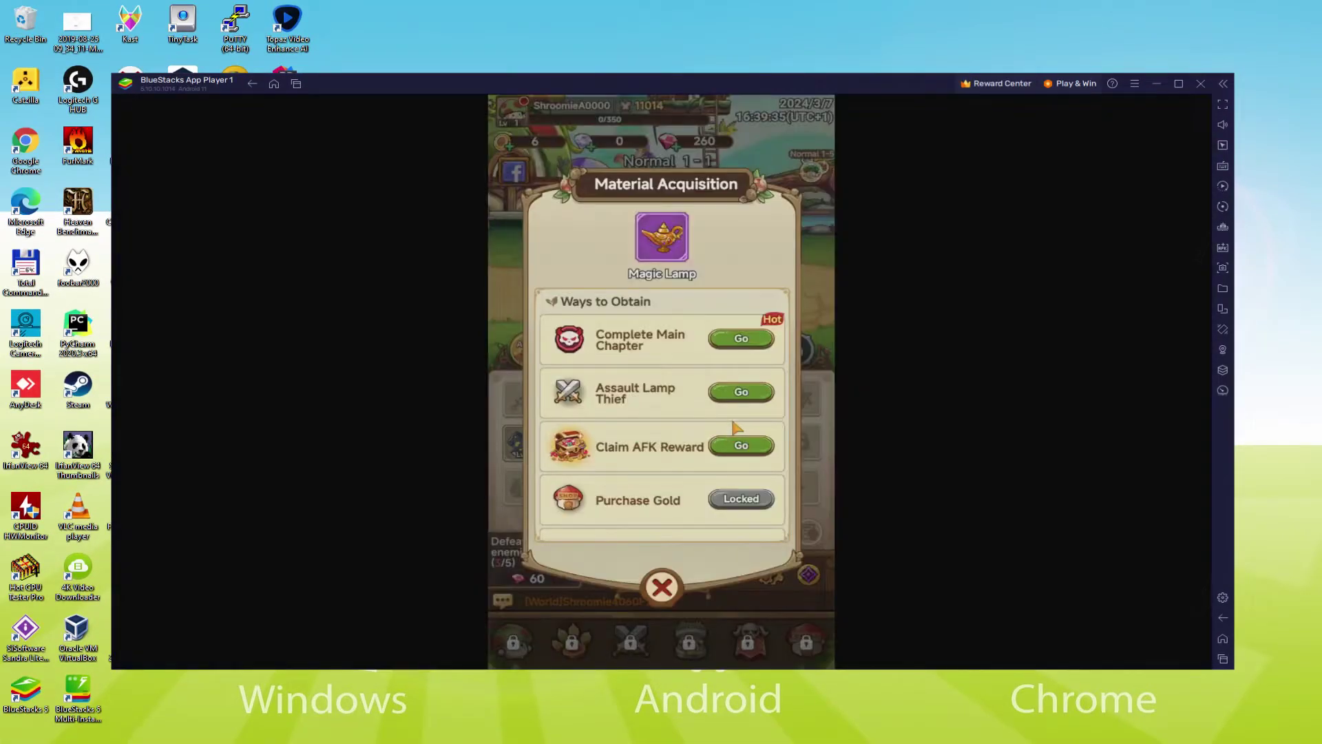
Go to the main chapter from the Magic Lamp sources, and try to claim the AFK reward from the treasure chest.
left_click(742, 338)
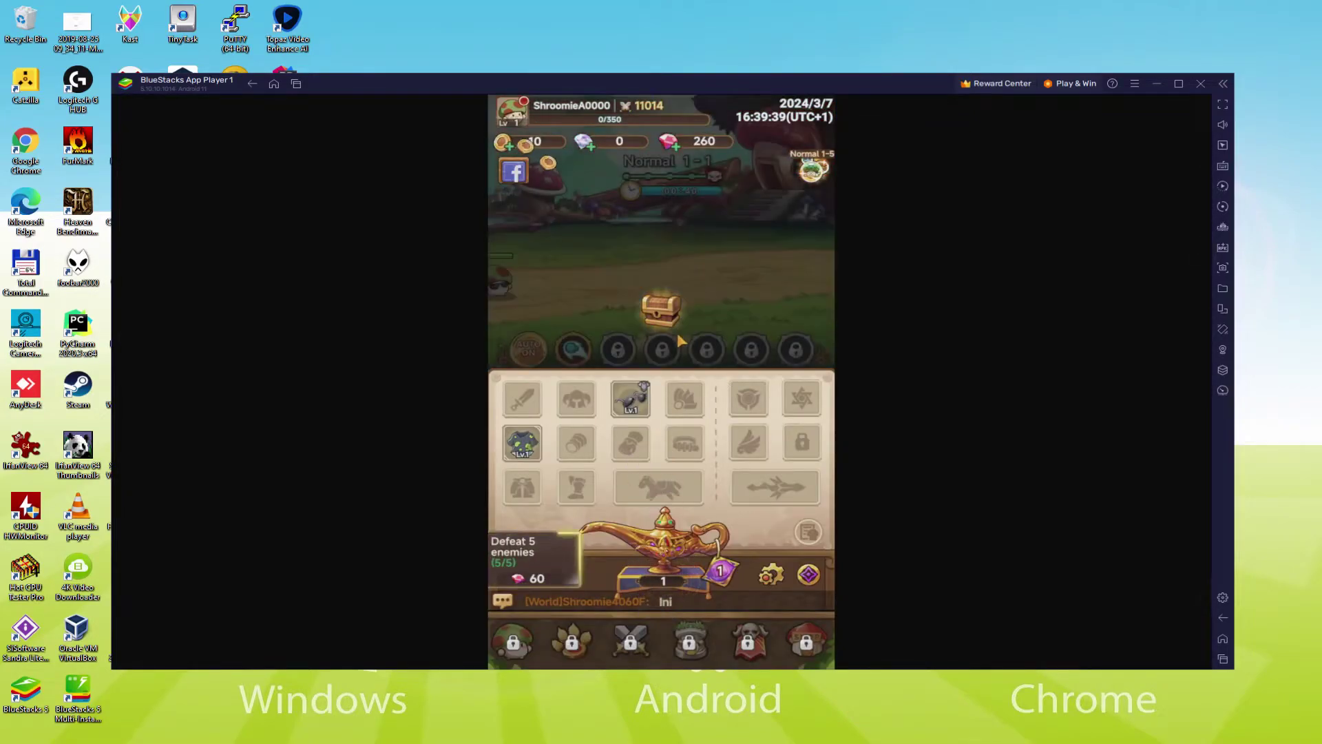
left_click(663, 305)
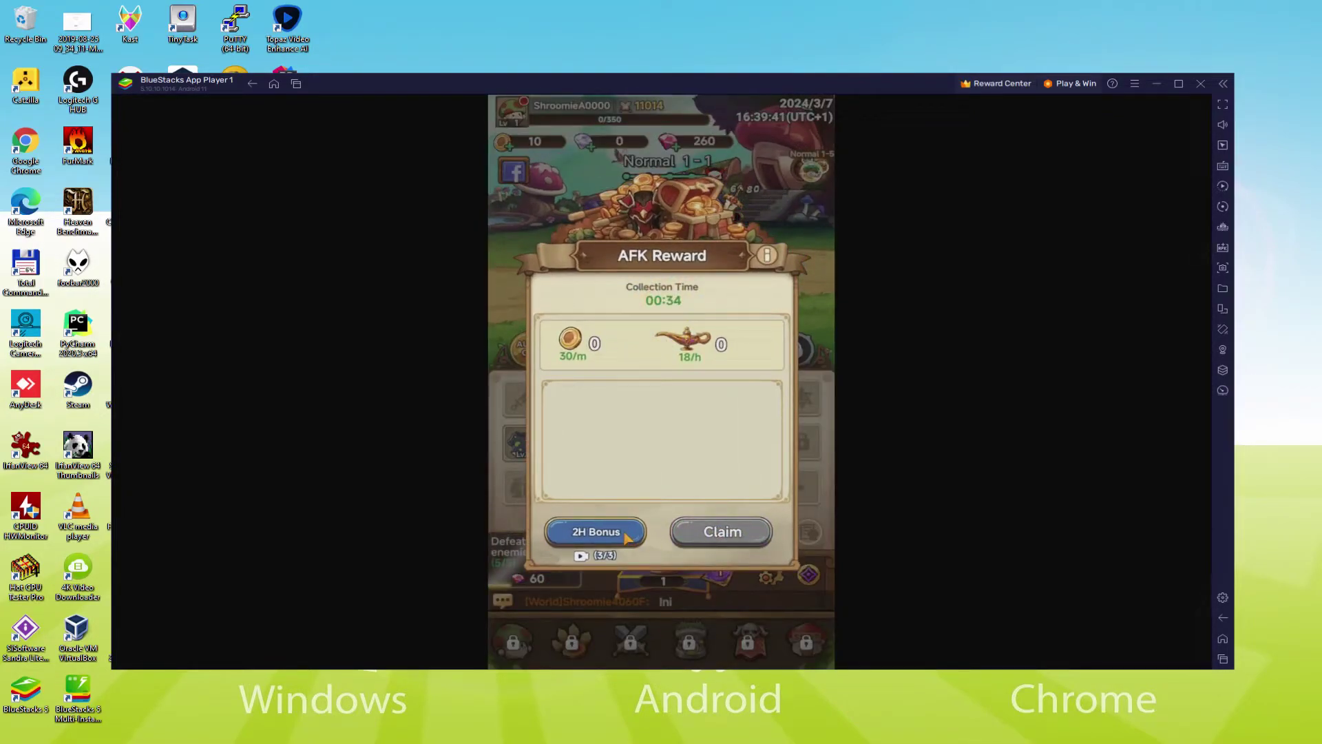
left_click(724, 533)
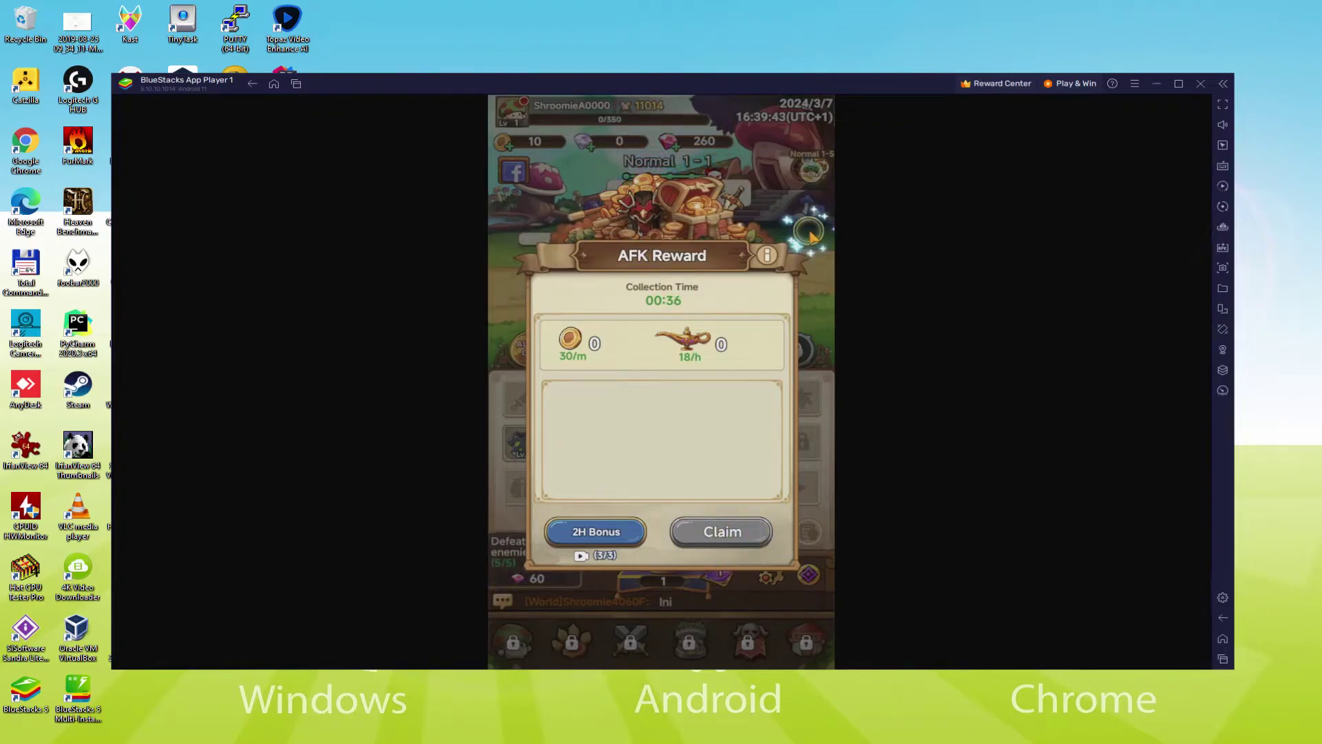
left_click(724, 177)
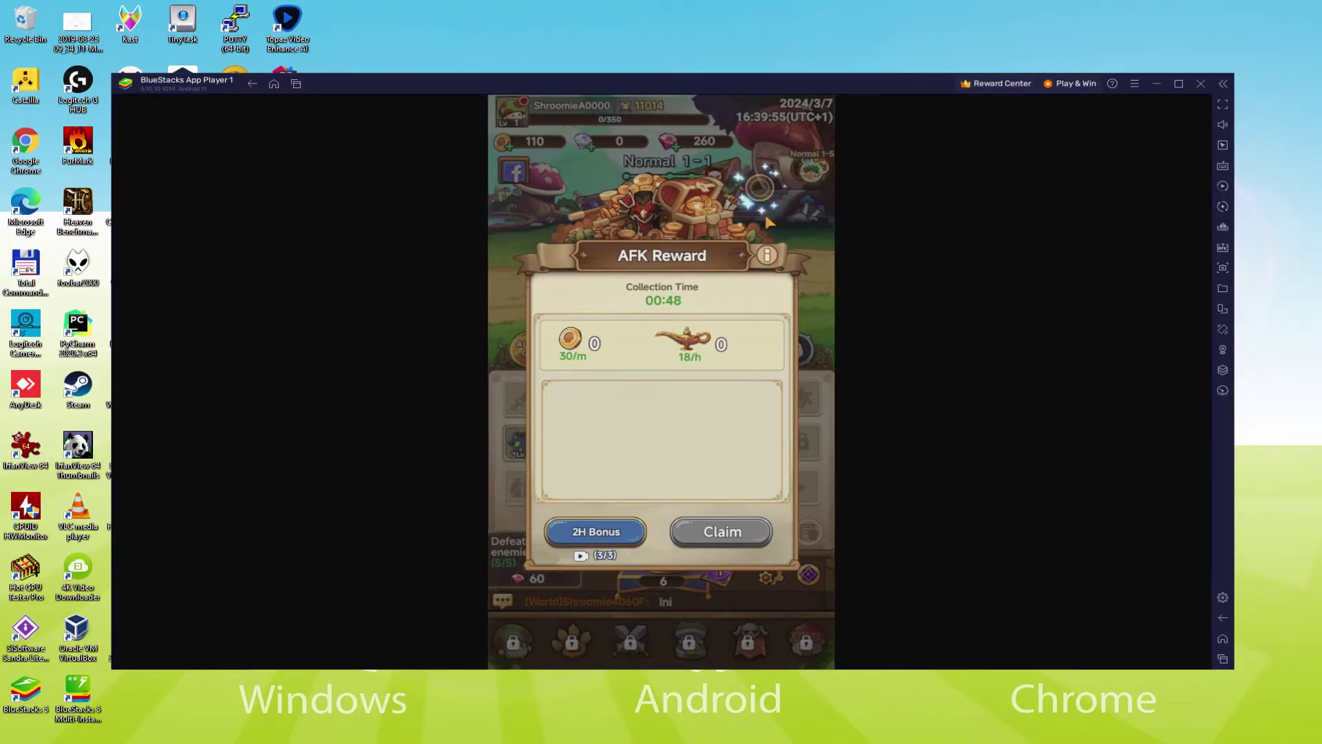
left_click(811, 237)
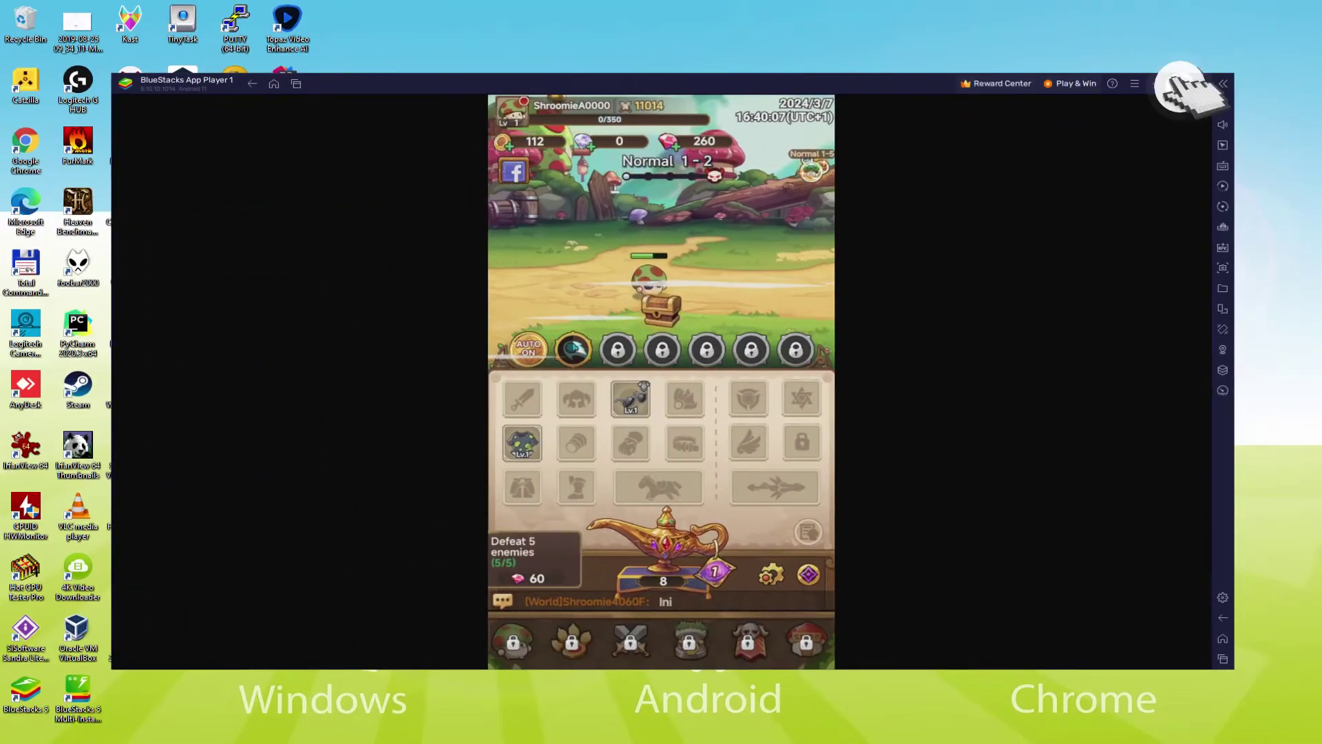
Maximize the emulator window and restore it to its normal size.
left_click(1179, 83)
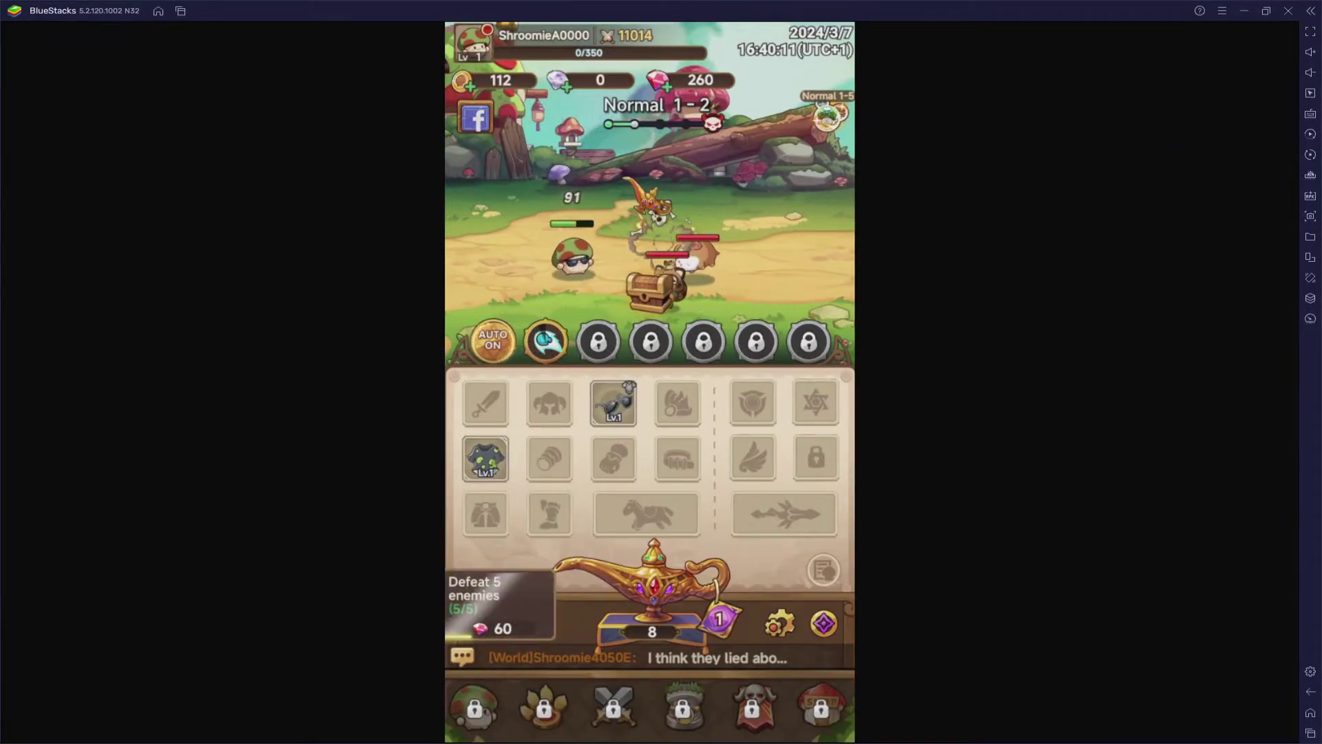
left_click(1265, 10)
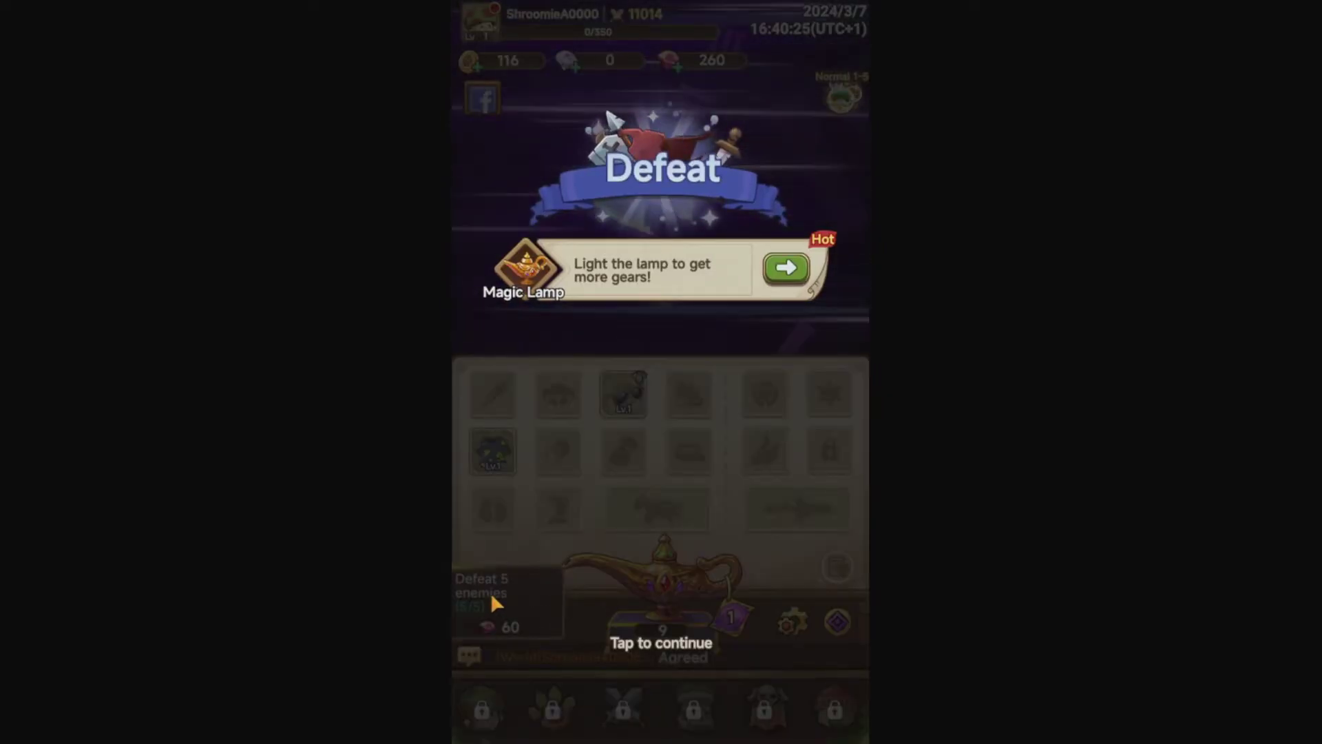
Dismiss the defeat screen to claim the "Defeat 5 enemies" quest reward, and check the Magic Lamp Upgrade window.
left_click(492, 597)
left_click(551, 584)
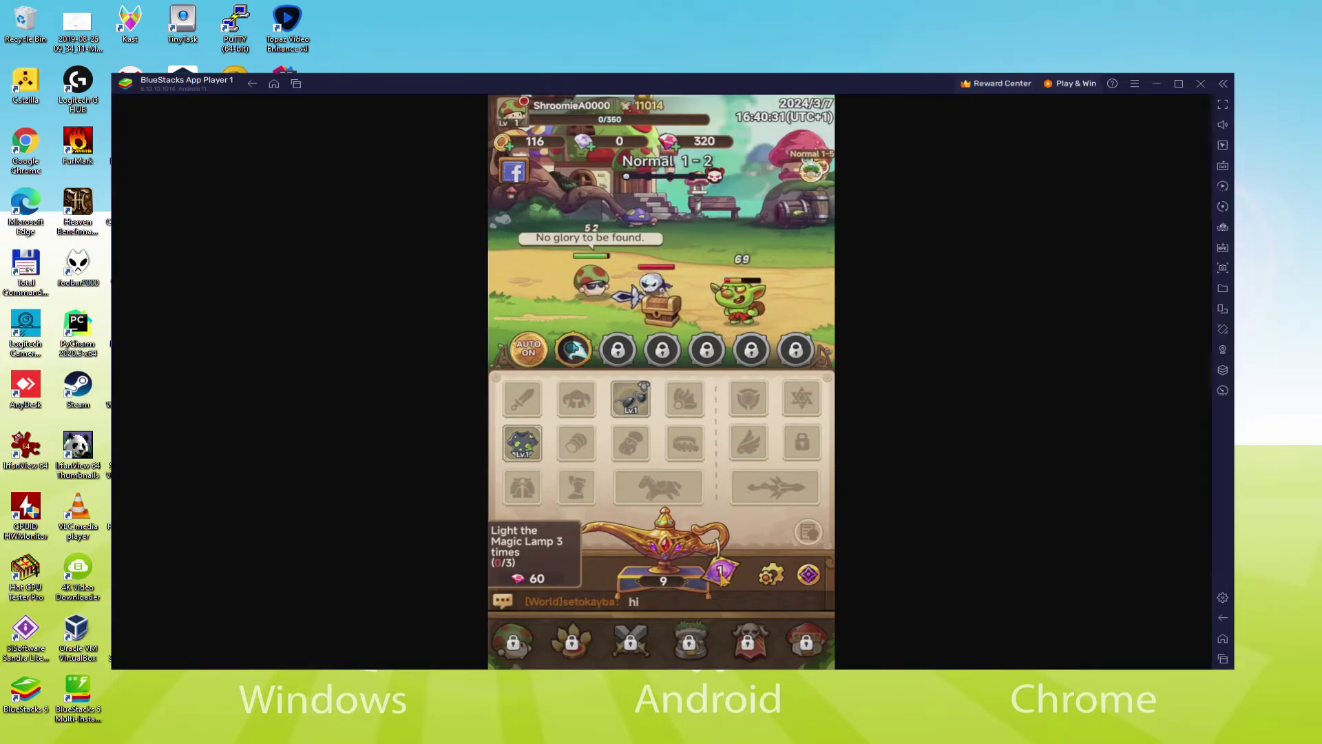
left_click(730, 577)
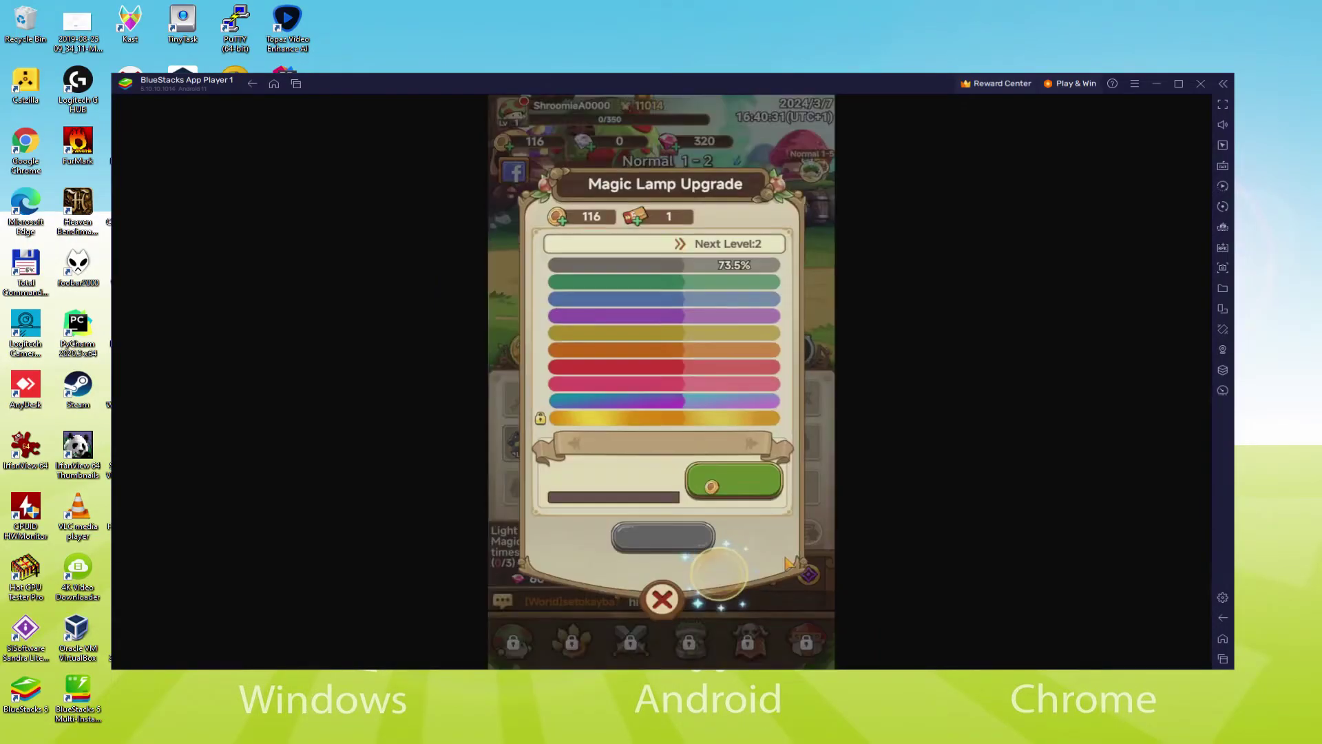
left_click(666, 590)
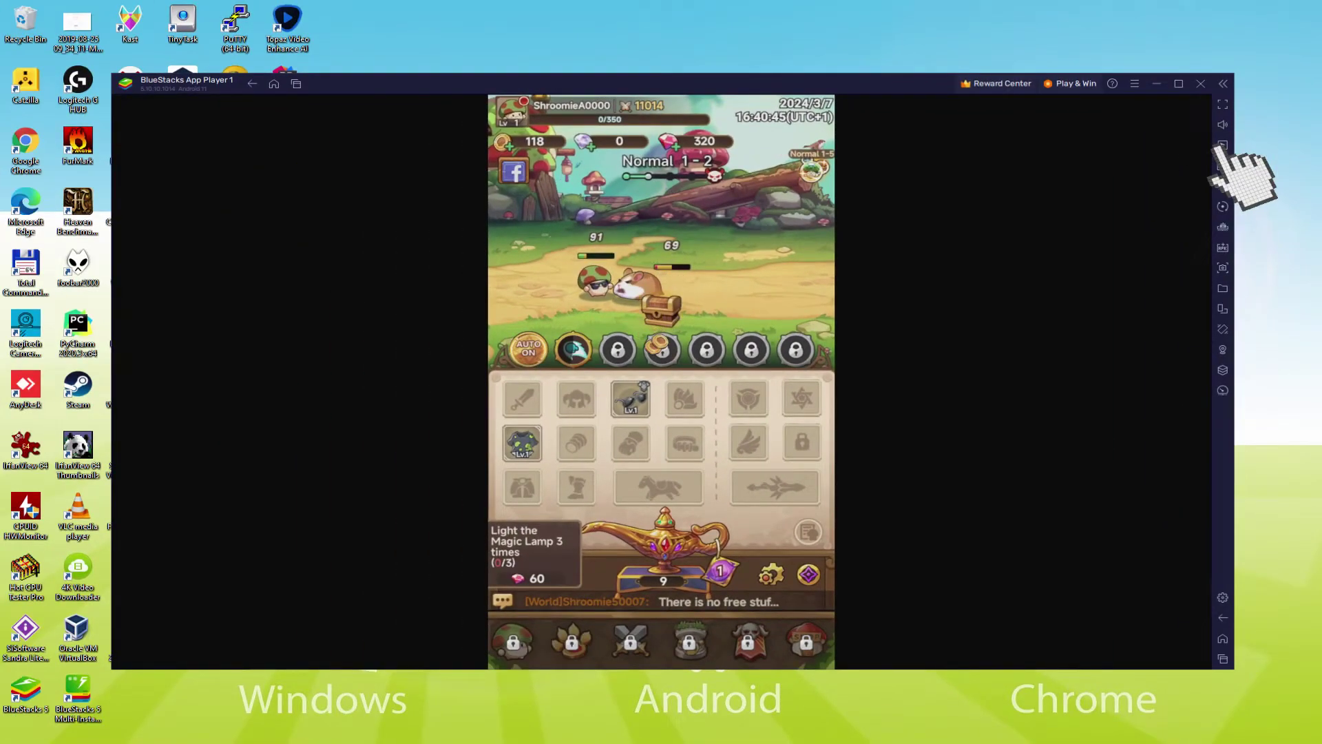
Open the Controls editor to view the available key mapping controls, and close it without changes.
left_click(1083, 283)
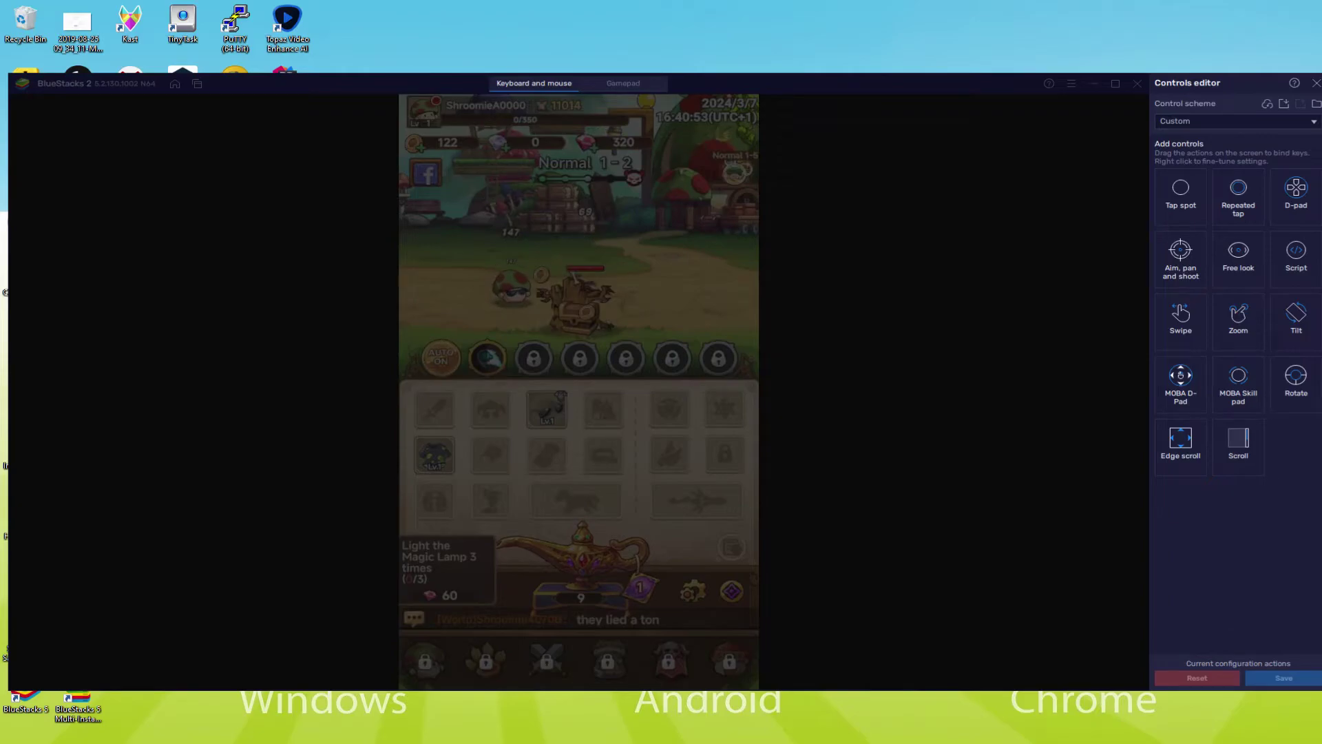
left_click(1316, 82)
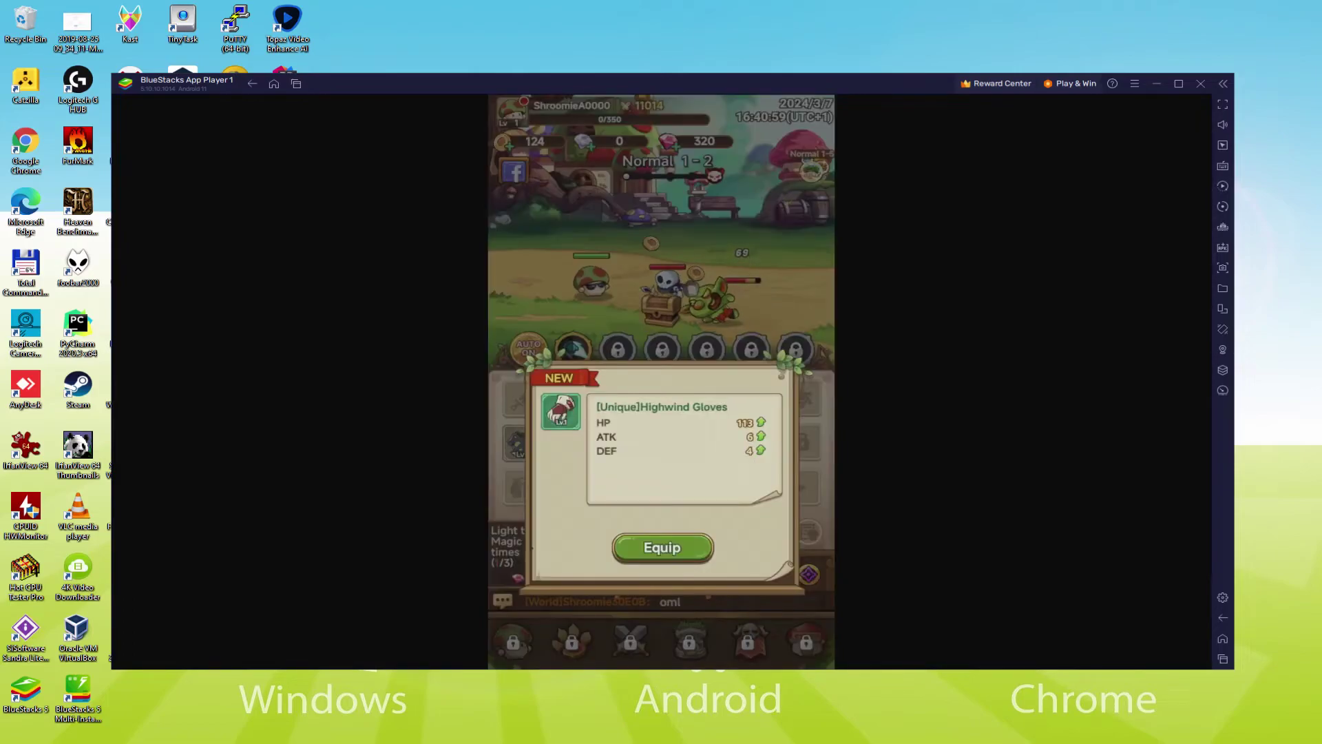
Equip the Highwind Gloves, and light the Magic Lamp to get and equip the bone weapon.
left_click(686, 548)
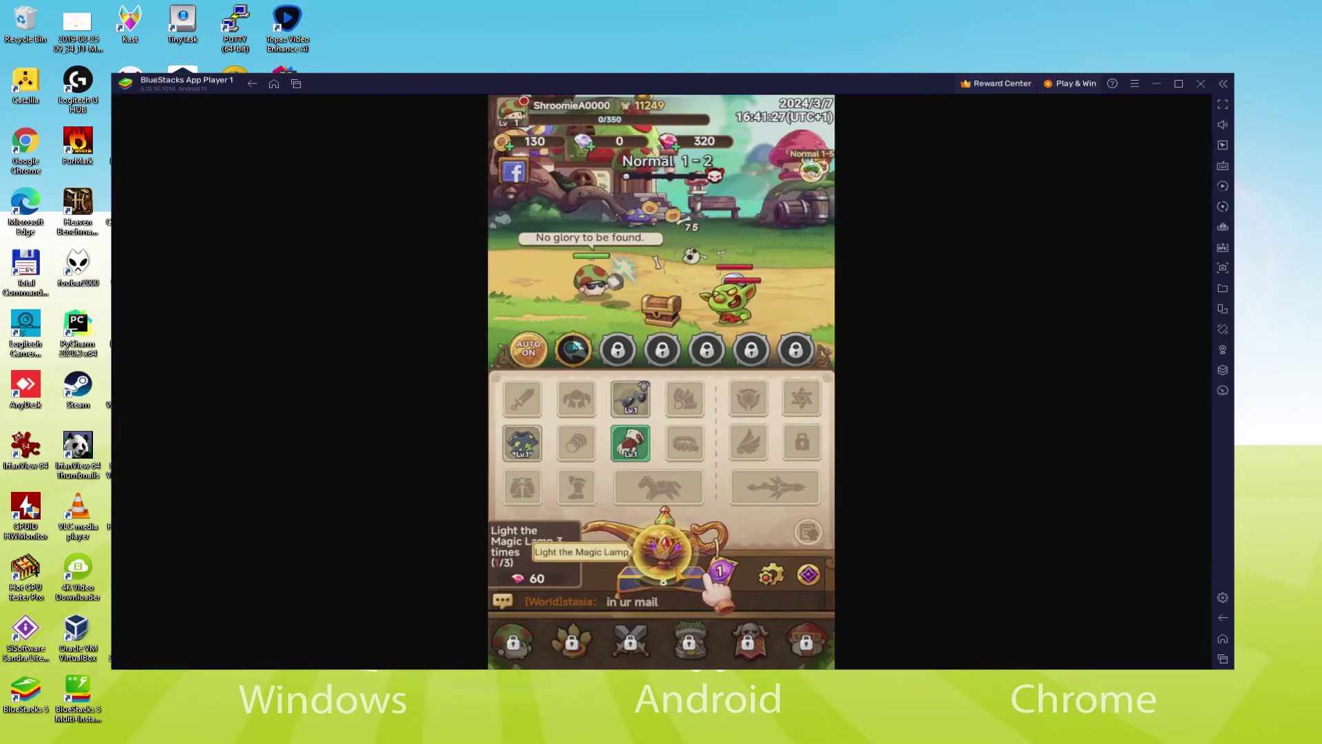
left_click(665, 551)
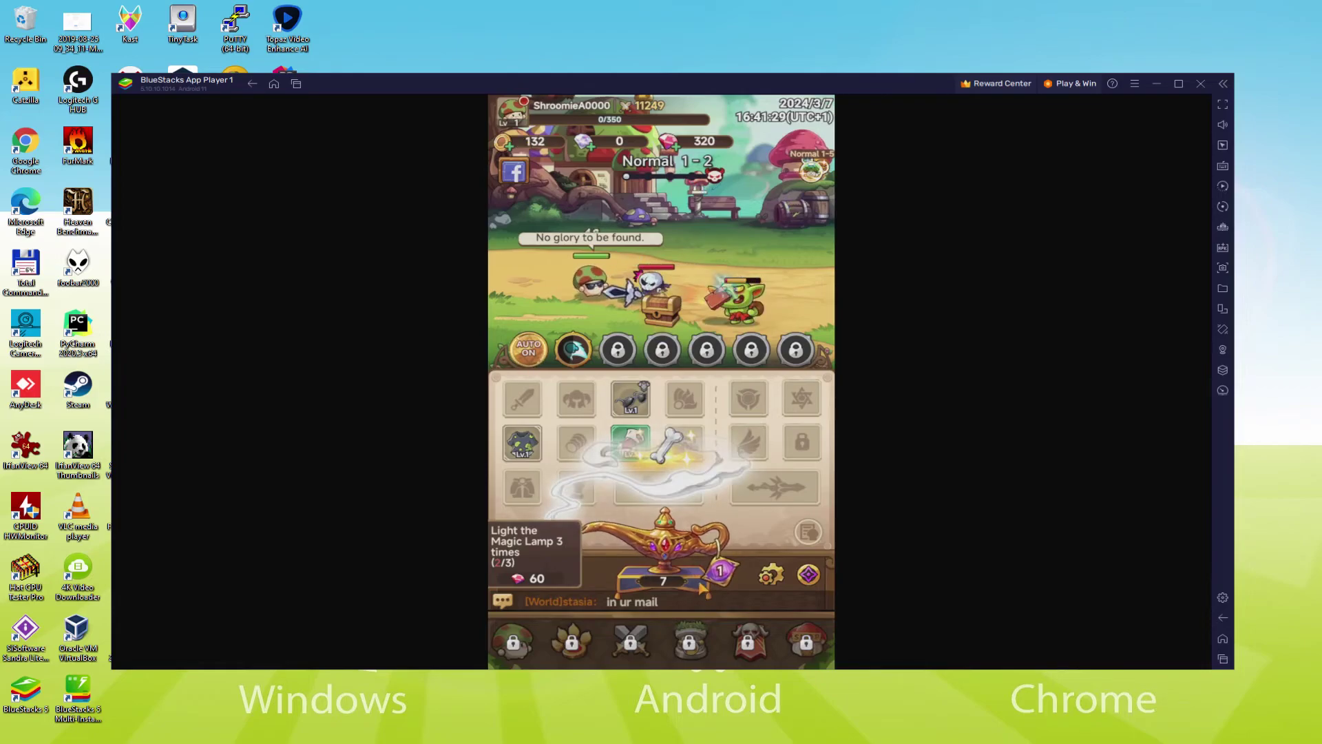
left_click(680, 547)
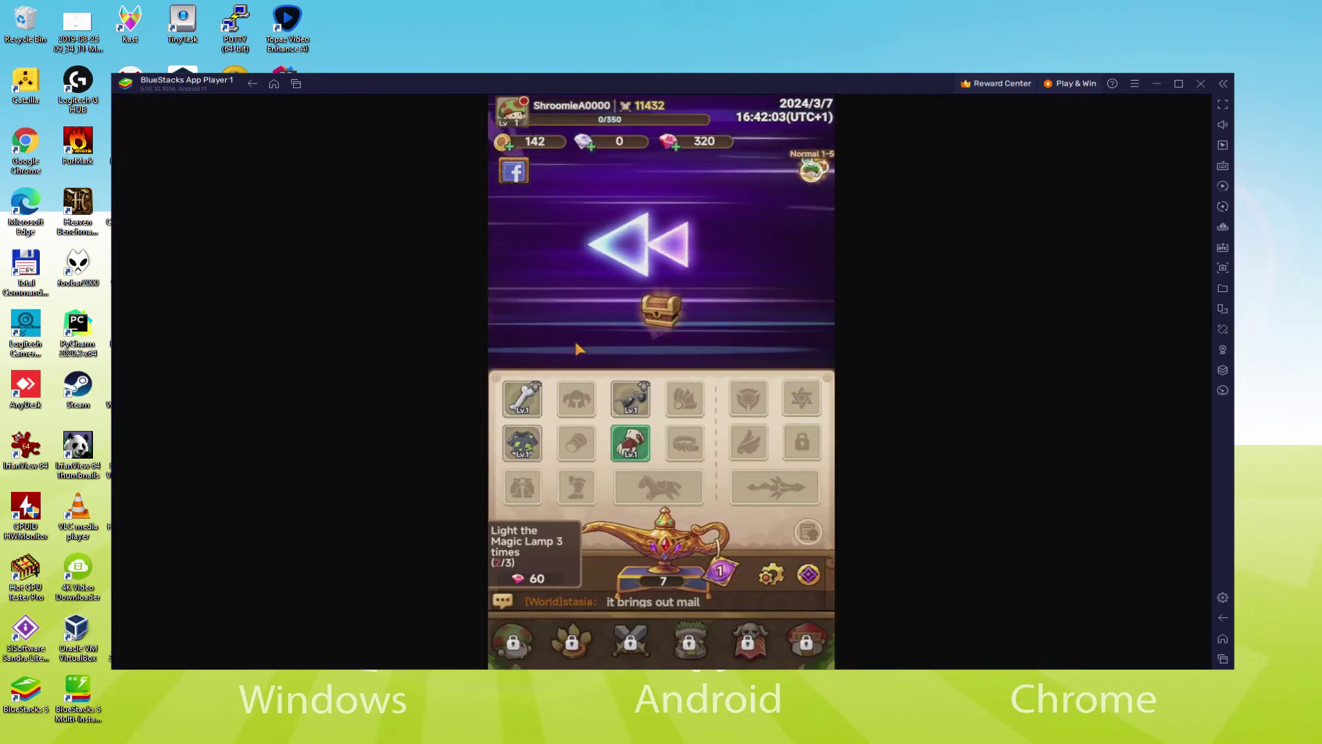
Light the Magic Lamp to equip the White Shroom Armband, and claim the "Light the Magic Lamp 3 times" quest reward.
left_click(629, 346)
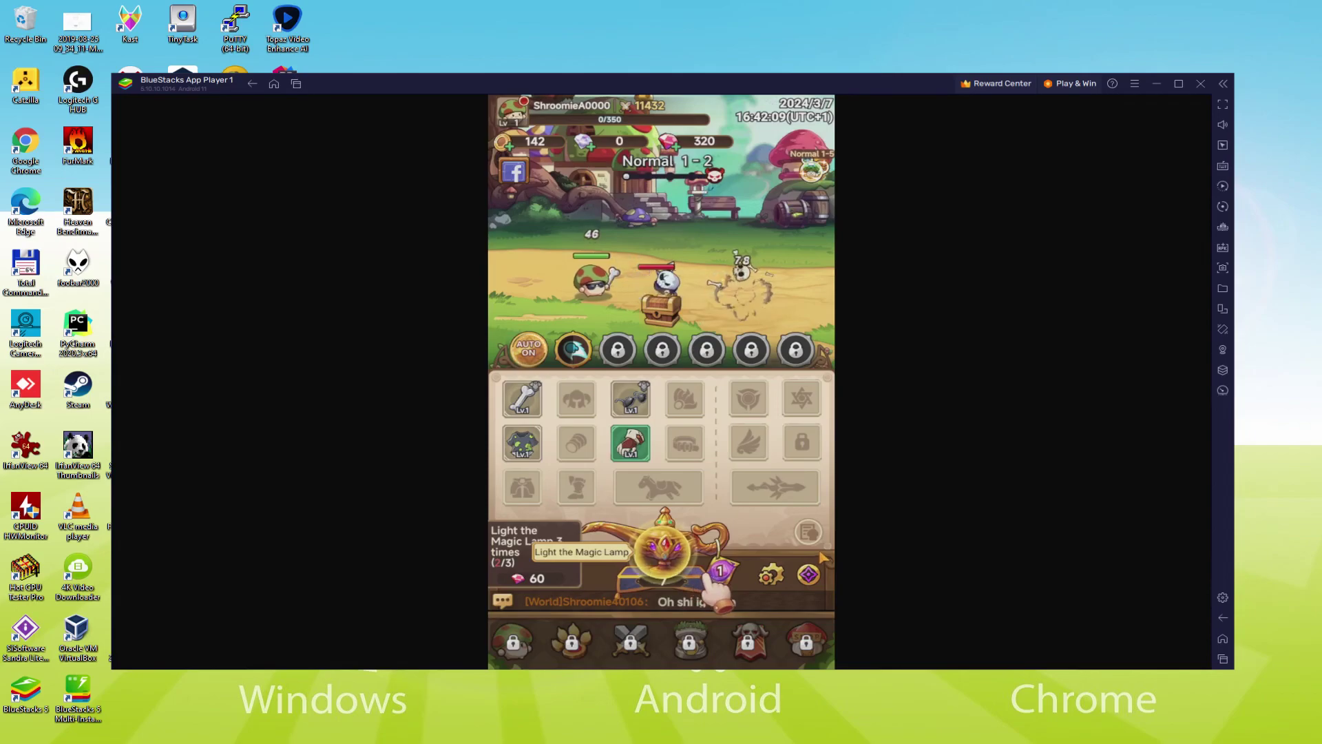
left_click(663, 550)
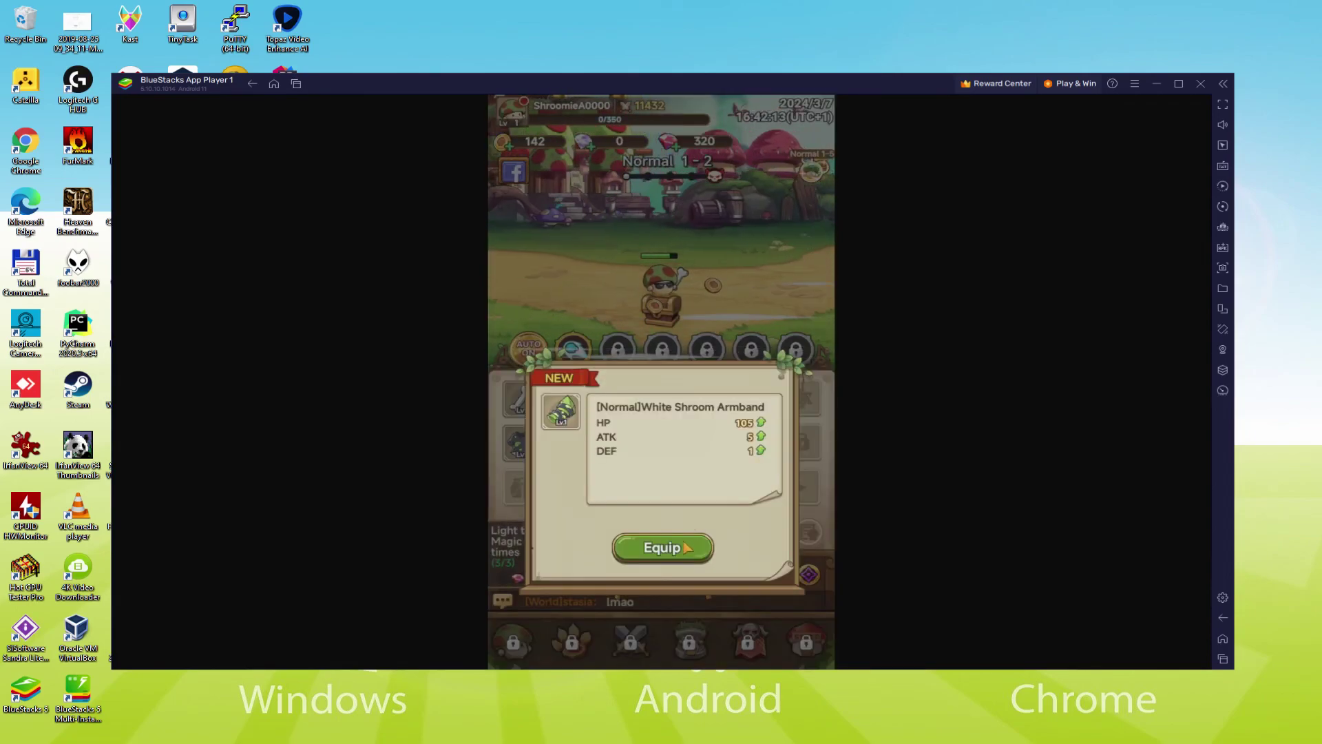
left_click(548, 552)
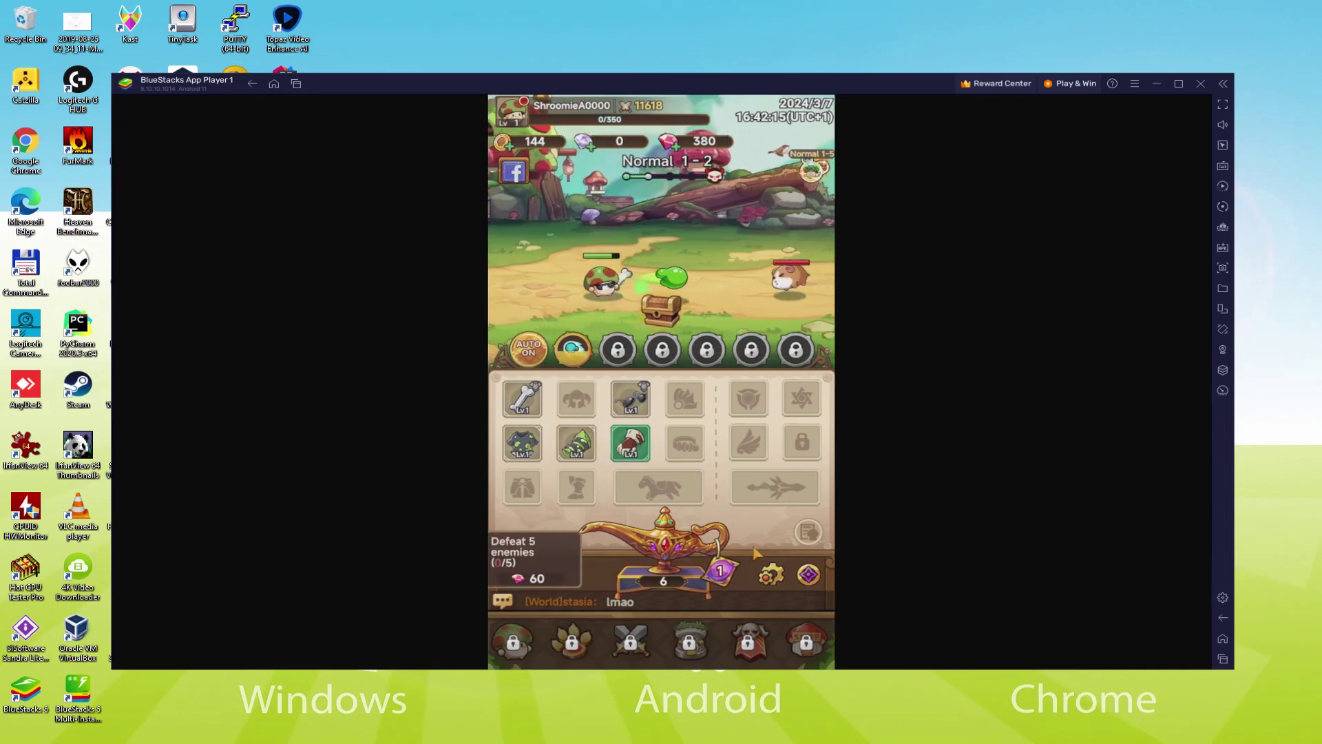